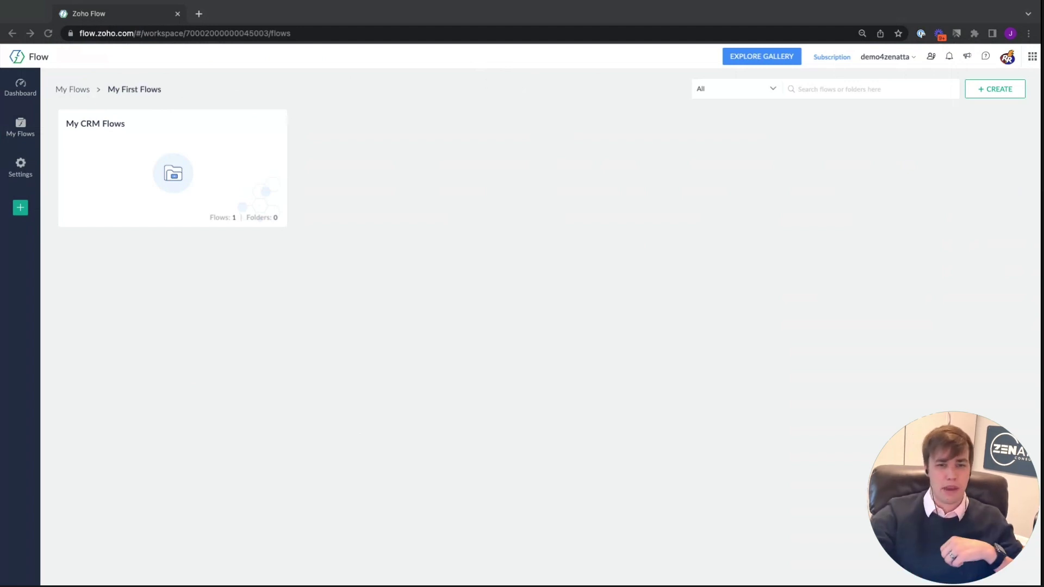
Open the New Form Entry flow from the My CRM Flows folder in the builder
{"action": "left_click", "coordinate": [106, 127]}
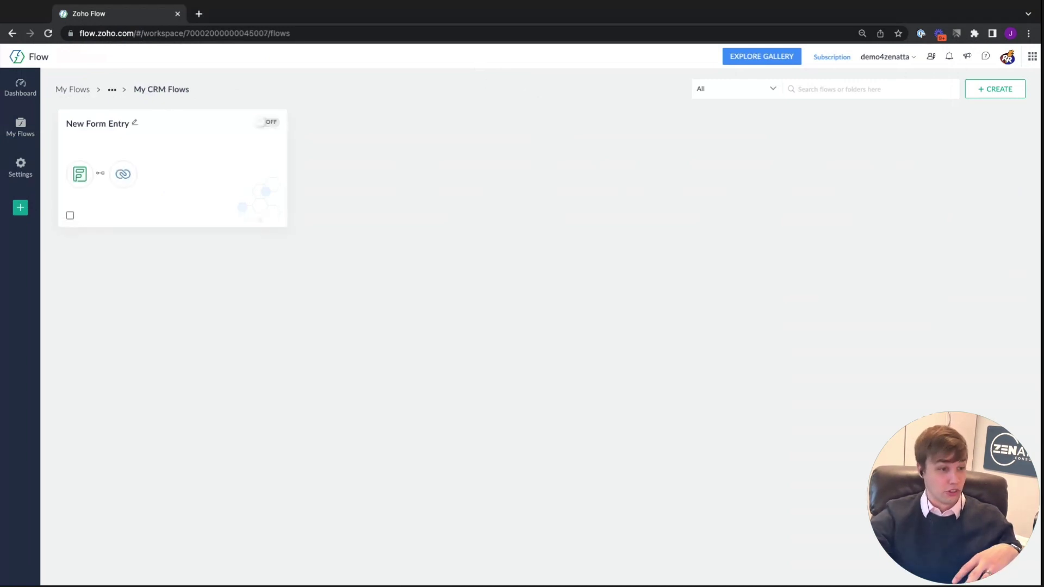
{"action": "left_click", "coordinate": [105, 127]}
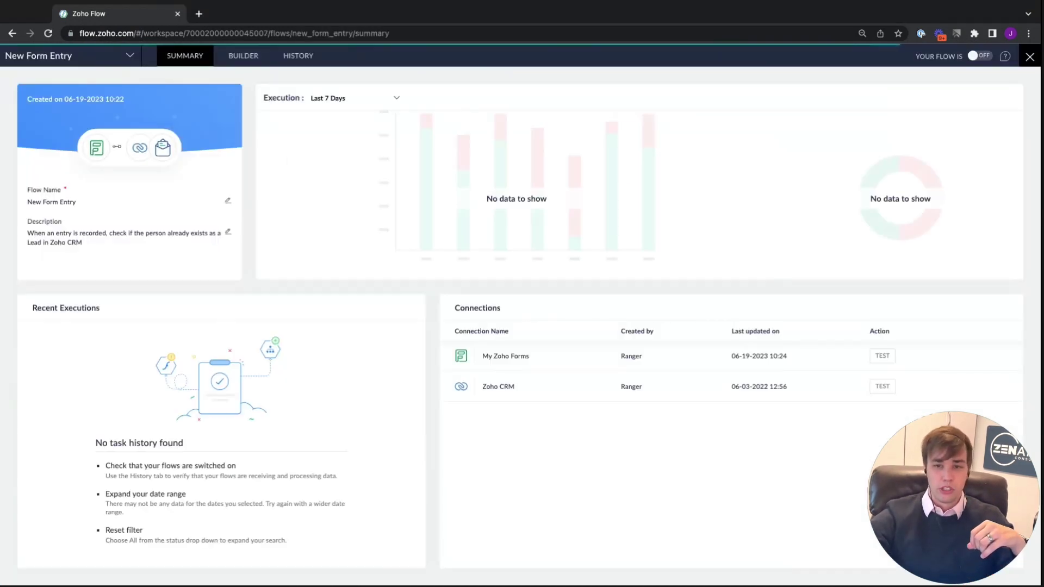
{"action": "left_click", "coordinate": [251, 59]}
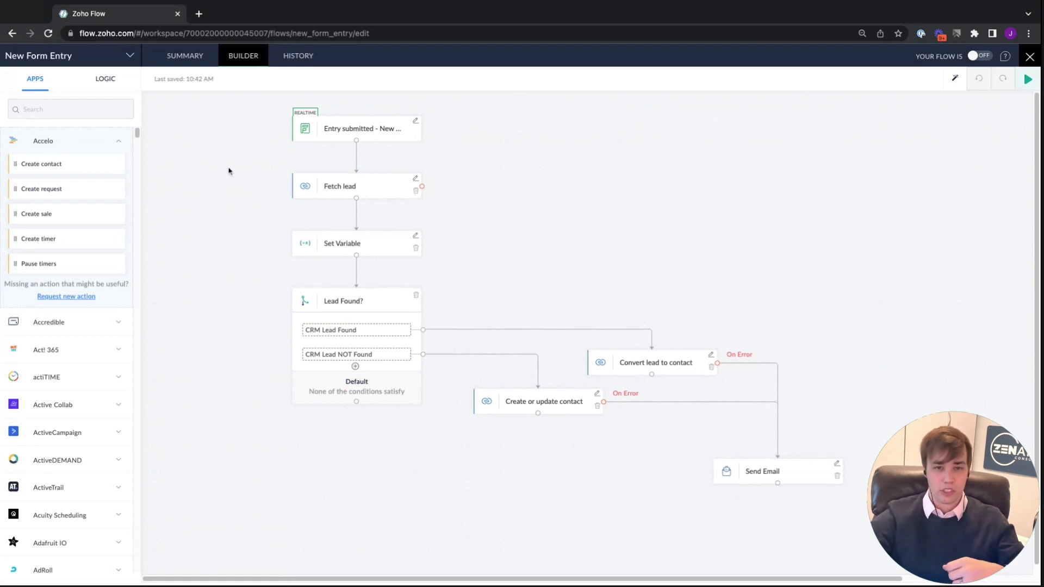
Switch to the Logic panel, expand Custom Functions and open the formatDate code
{"action": "left_click", "coordinate": [106, 79]}
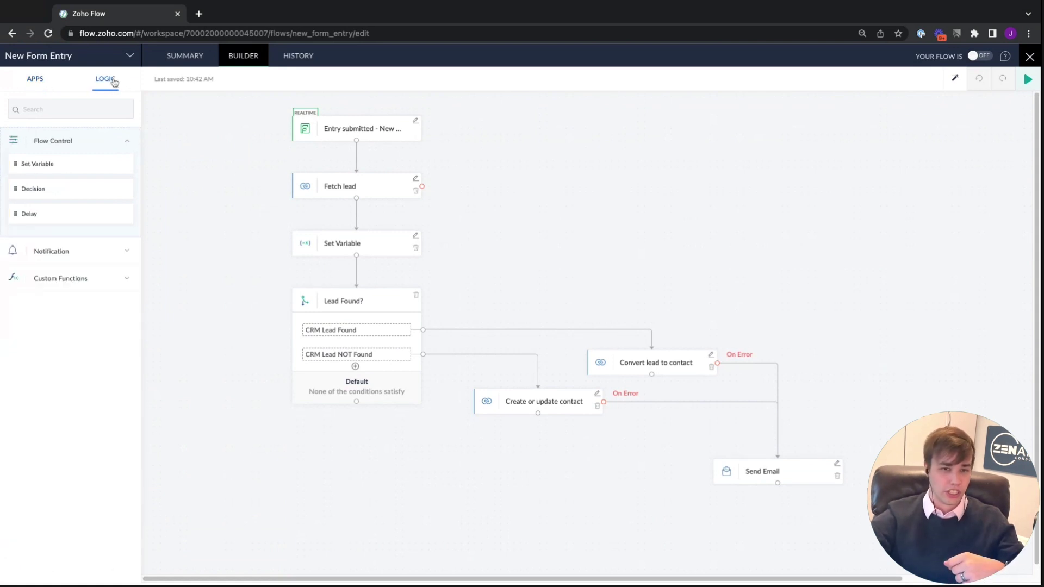
{"action": "left_click", "coordinate": [94, 283]}
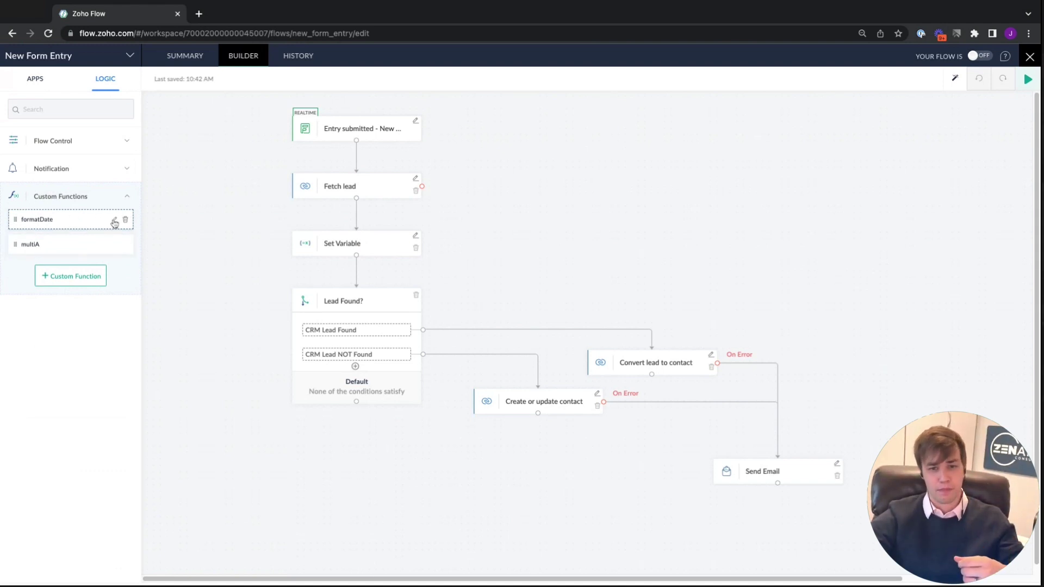
{"action": "left_click", "coordinate": [115, 221]}
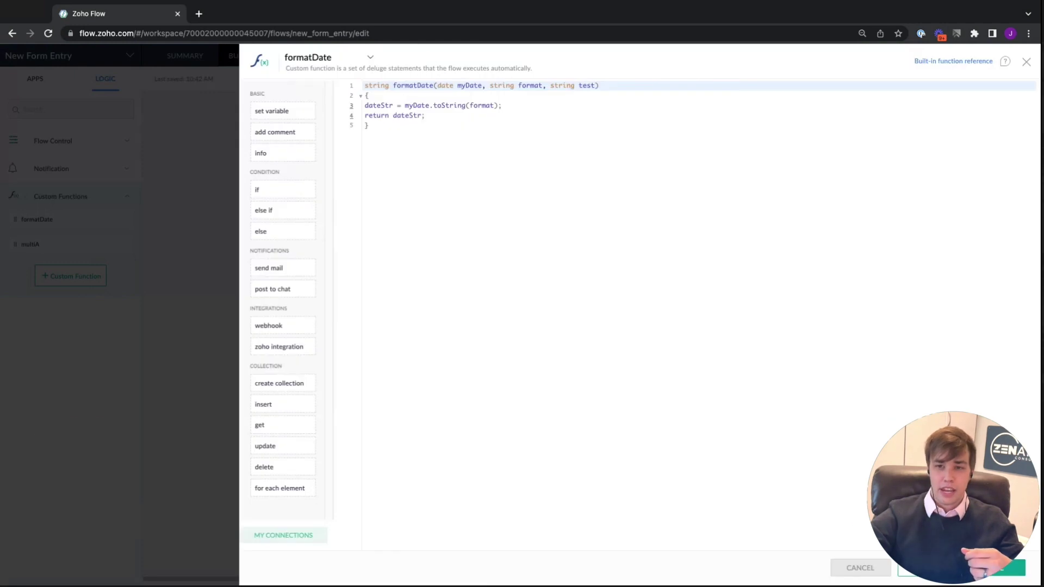
Highlight the formatDate parameters myDate, format and string test in line 1
{"action": "left_click_drag", "start_coordinate": [474, 85], "coordinate": [535, 86]}
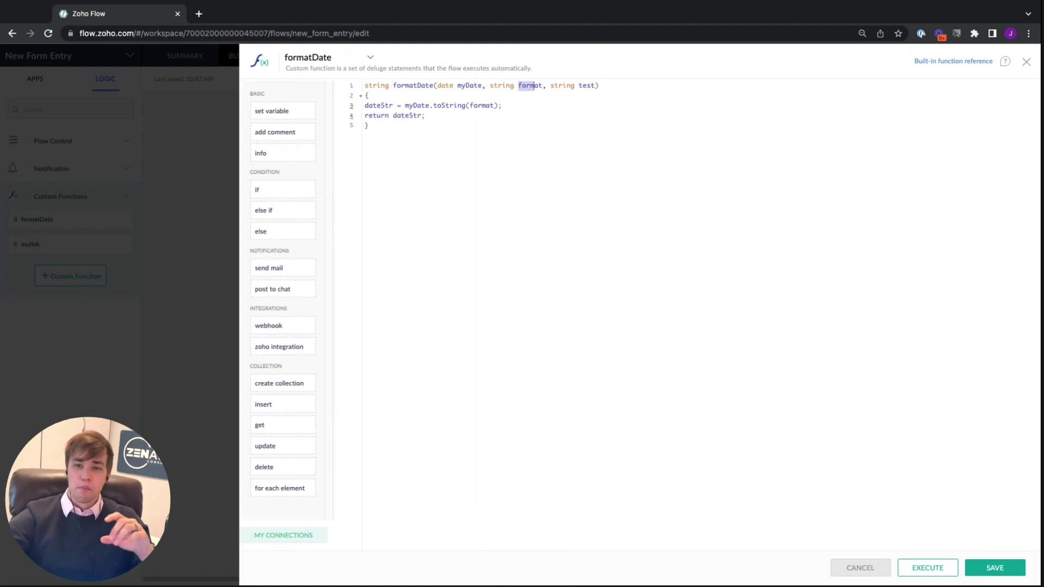
{"action": "double_click", "coordinate": [487, 87]}
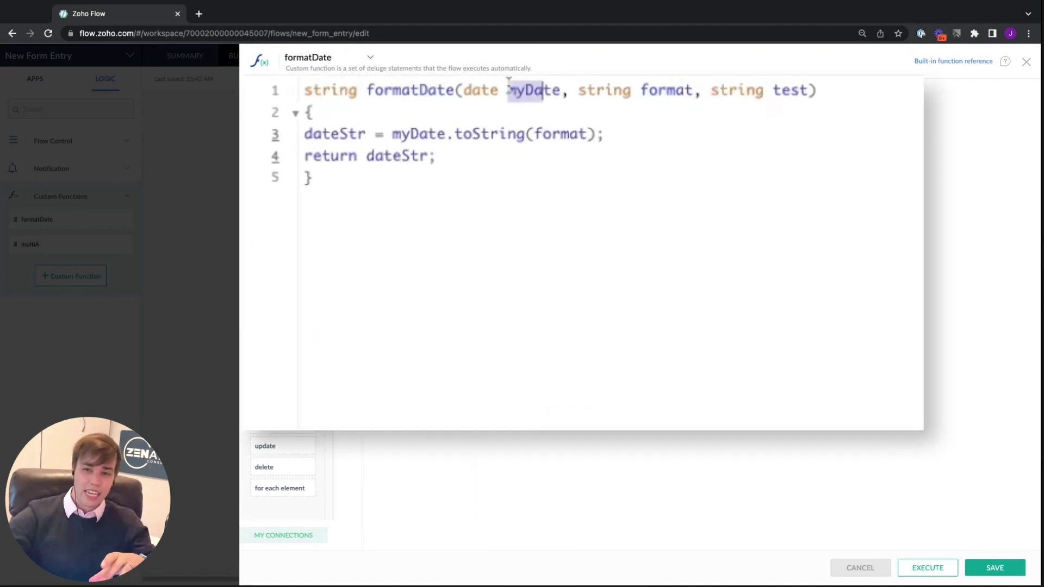
{"action": "double_click", "coordinate": [644, 88]}
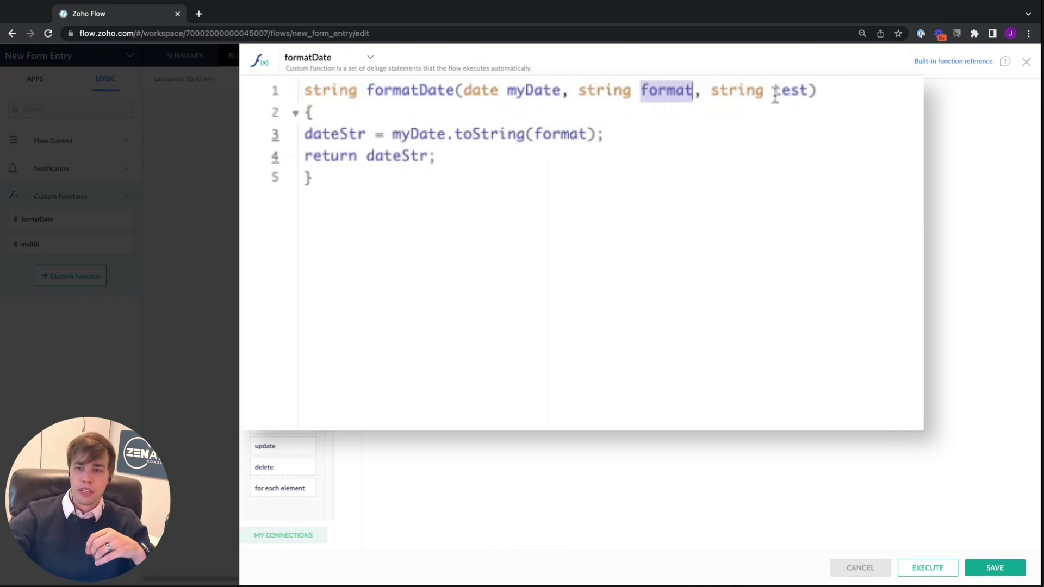
{"action": "left_click_drag", "start_coordinate": [707, 89], "coordinate": [789, 90]}
{"action": "key", "text": "shift+Right"}
{"action": "key", "text": "shift+Right"}
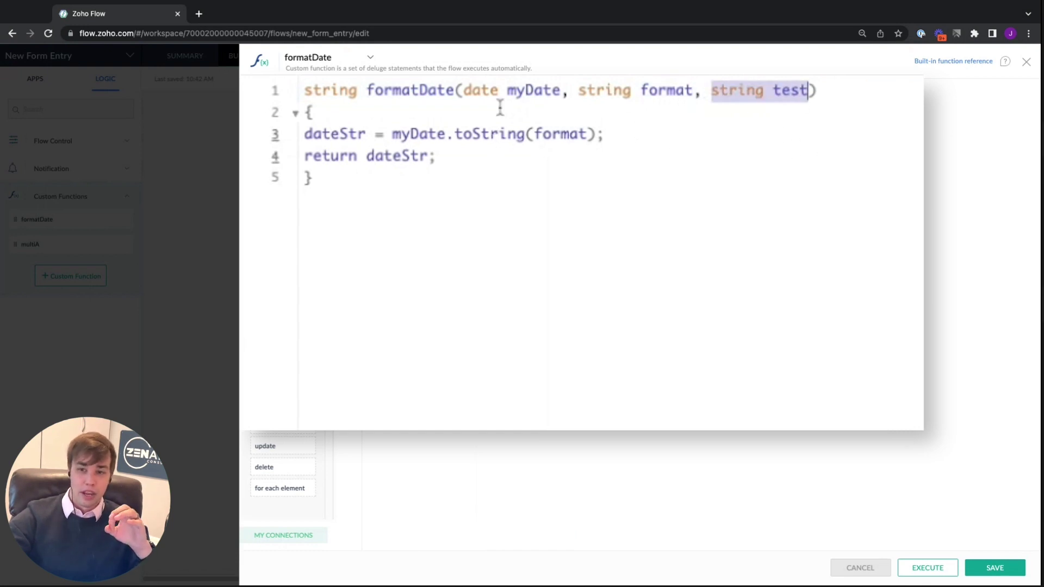
{"action": "left_click", "coordinate": [466, 90]}
{"action": "key", "text": "shift+Right"}
{"action": "key", "text": "shift+Right"}
{"action": "key", "text": "shift+Right"}
{"action": "key", "text": "shift+Right"}
{"action": "key", "text": "shift+Right"}
{"action": "key", "text": "shift+Right"}
{"action": "key", "text": "shift+Right"}
{"action": "key", "text": "shift+Right"}
{"action": "key", "text": "shift+Right"}
{"action": "key", "text": "shift+Right"}
{"action": "key", "text": "shift+Right"}
{"action": "key", "text": "shift+Right"}
{"action": "key", "text": "shift+Right"}
{"action": "key", "text": "shift+Right"}
{"action": "key", "text": "shift+Right"}
{"action": "key", "text": "shift+Right"}
{"action": "key", "text": "shift+Right"}
{"action": "key", "text": "shift+Right"}
{"action": "key", "text": "shift+Right"}
{"action": "key", "text": "shift+Right"}
Highlight the dateStr assignment line and the returned dateStr in the function body
{"action": "left_click", "coordinate": [628, 136]}
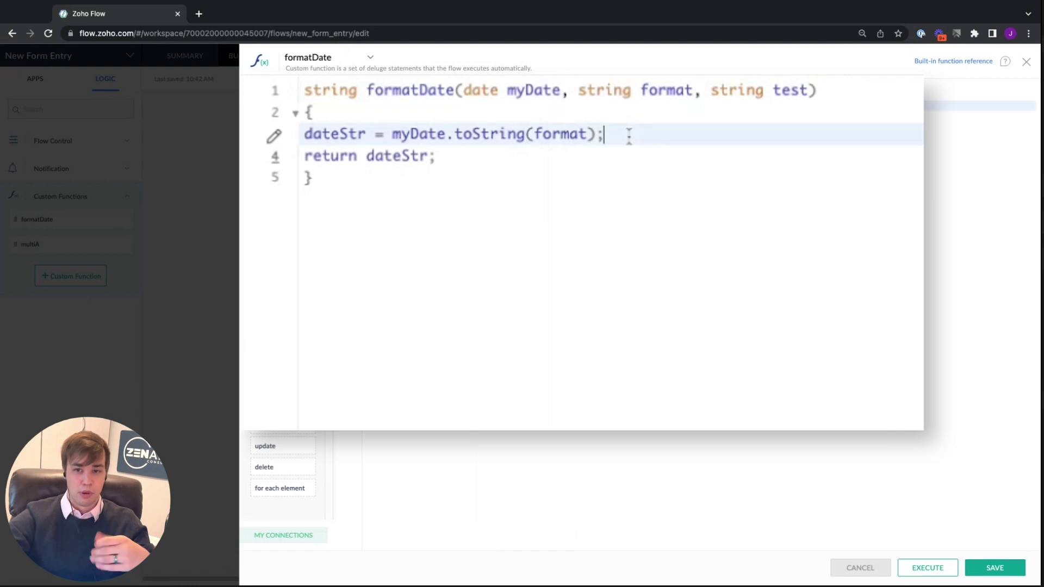
{"action": "key", "text": "shift+Left"}
{"action": "key", "text": "shift+Left"}
{"action": "key", "text": "shift+Left"}
{"action": "key", "text": "shift+Left"}
{"action": "key", "text": "shift+Left"}
{"action": "key", "text": "shift+Left"}
{"action": "key", "text": "shift+Left"}
{"action": "key", "text": "shift+Left"}
{"action": "key", "text": "shift+Left"}
{"action": "key", "text": "shift+Left"}
{"action": "key", "text": "shift+Left"}
{"action": "key", "text": "shift+Left"}
{"action": "key", "text": "shift+Left"}
{"action": "key", "text": "shift+Left"}
{"action": "key", "text": "shift+Left"}
{"action": "key", "text": "shift+Left"}
{"action": "key", "text": "shift+Left"}
{"action": "key", "text": "shift+Left"}
{"action": "key", "text": "shift+Left"}
{"action": "key", "text": "shift+Left"}
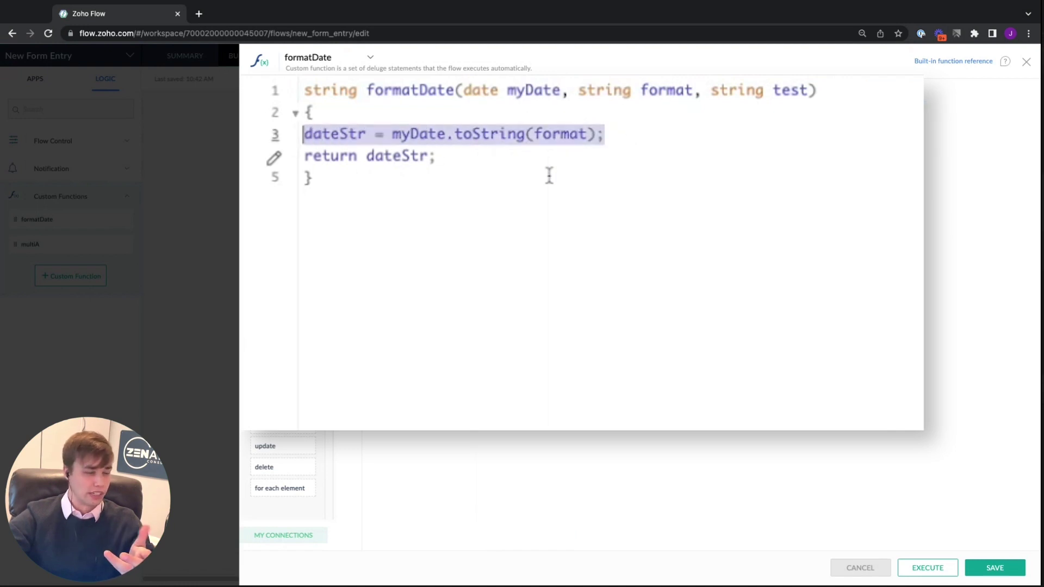
{"action": "left_click", "coordinate": [532, 164]}
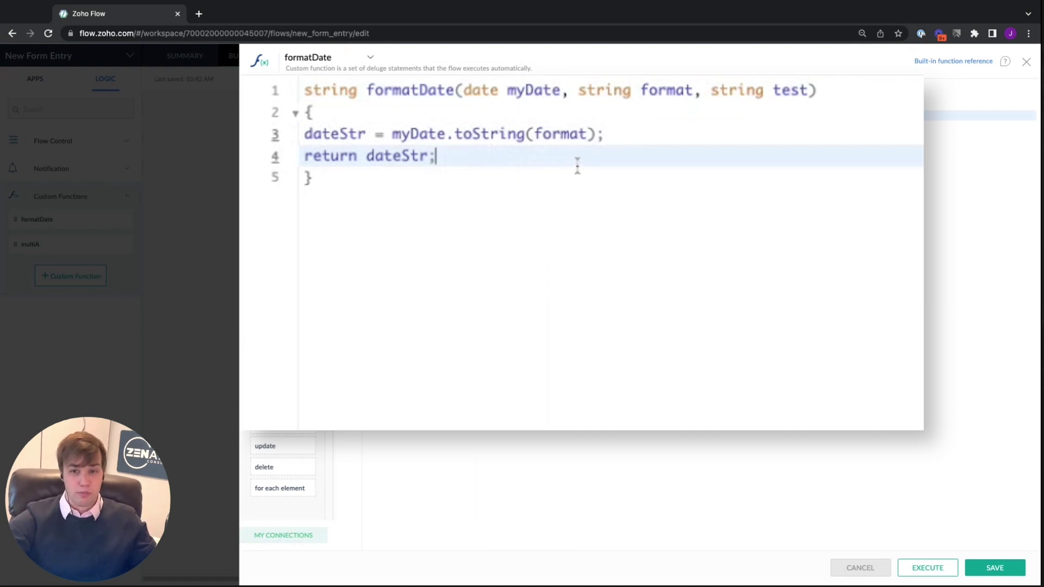
{"action": "key", "text": "alt+shift+Left"}
Highlight lines 3–4, close the formatDate editor unchanged, and open the Fetch lead step's settings
{"action": "key", "text": "shift+Up"}
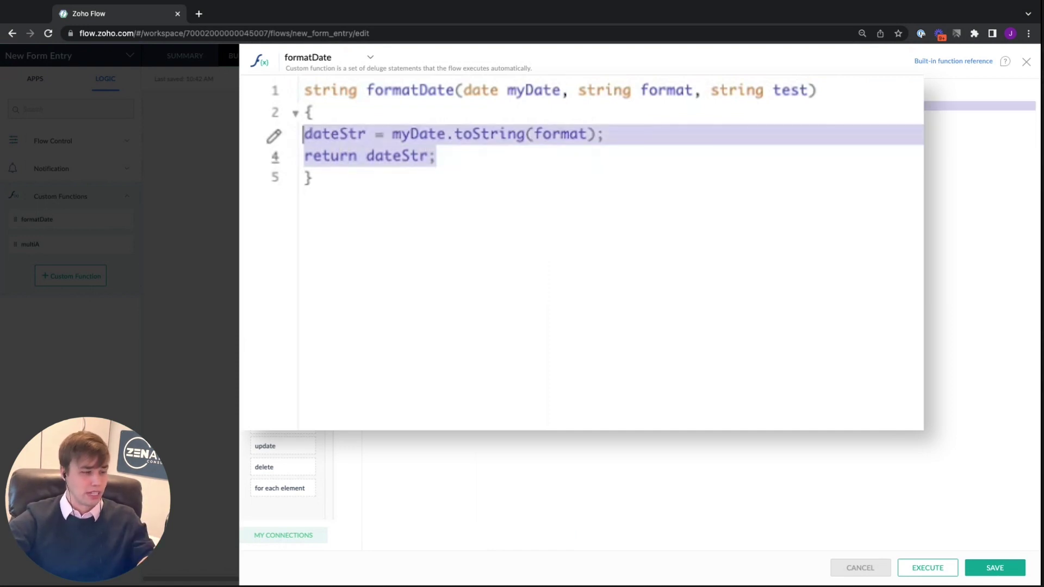
{"action": "left_click", "coordinate": [478, 158]}
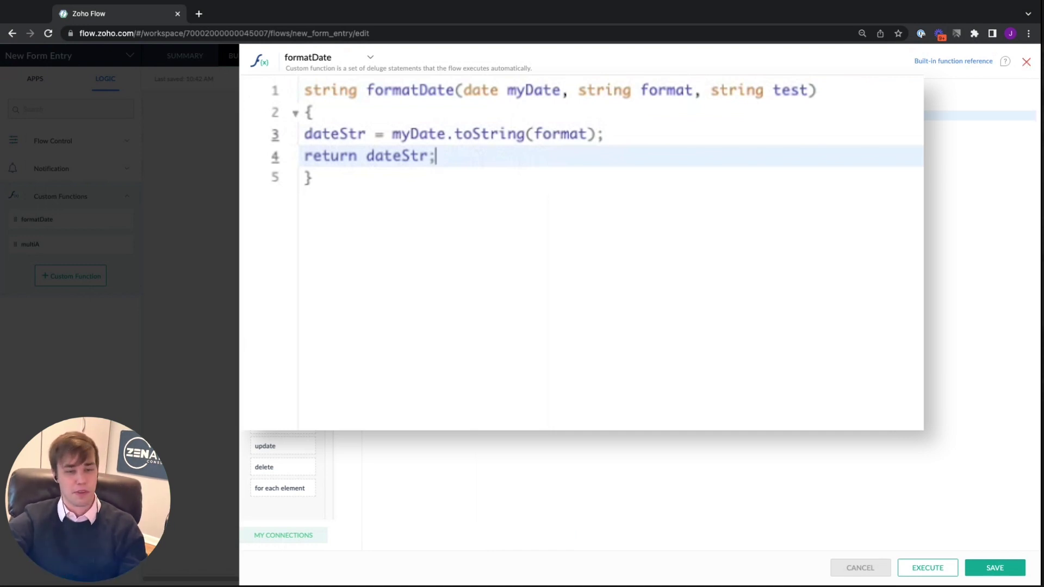
{"action": "key", "text": "Escape"}
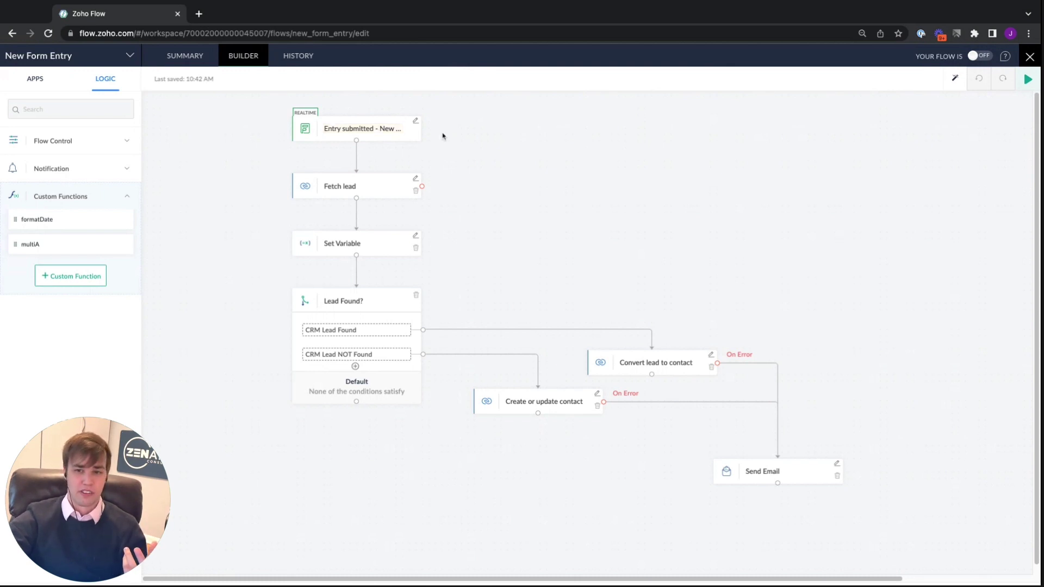
{"action": "left_click", "coordinate": [417, 178]}
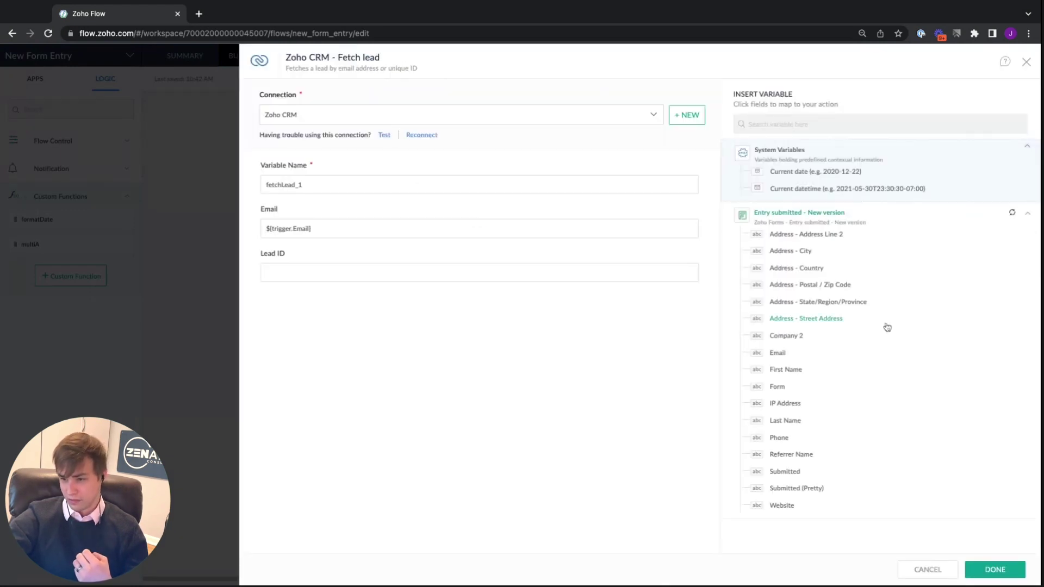
{"action": "left_click", "coordinate": [1026, 62]}
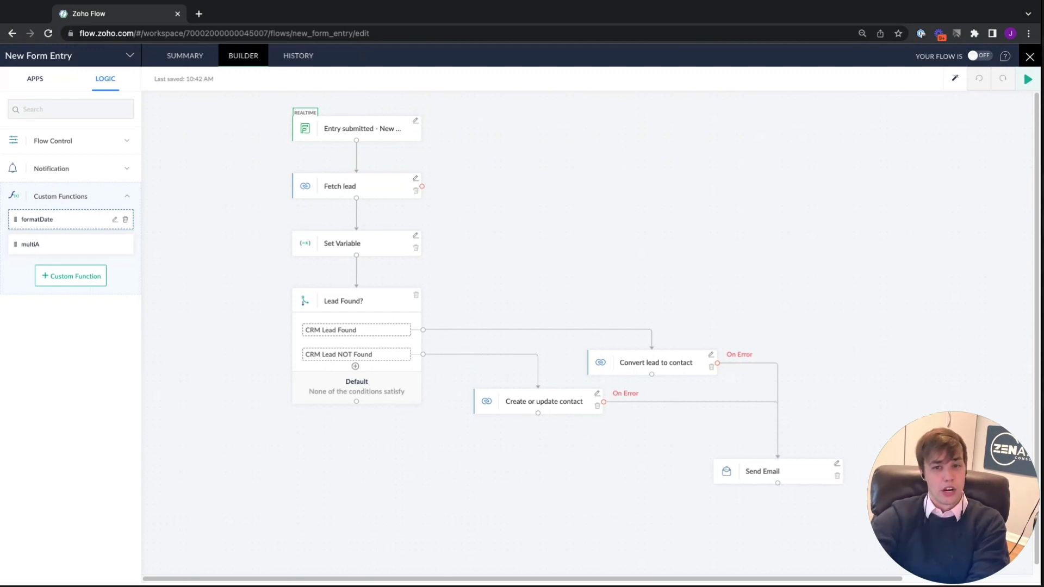
{"action": "left_click", "coordinate": [306, 55]}
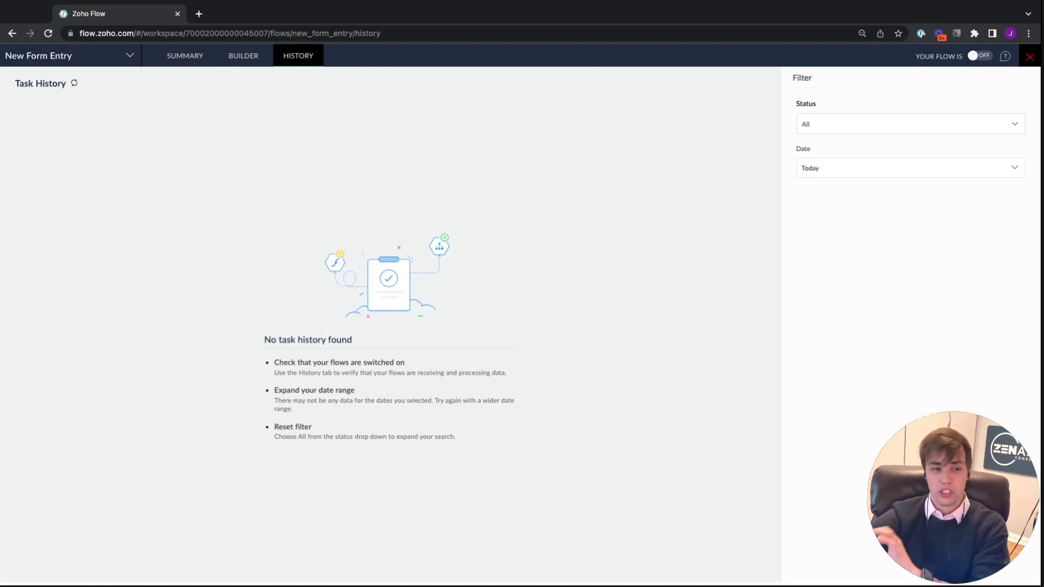
Close the New Form Entry flow to return to the My CRM Flows listing
{"action": "left_click", "coordinate": [1029, 57]}
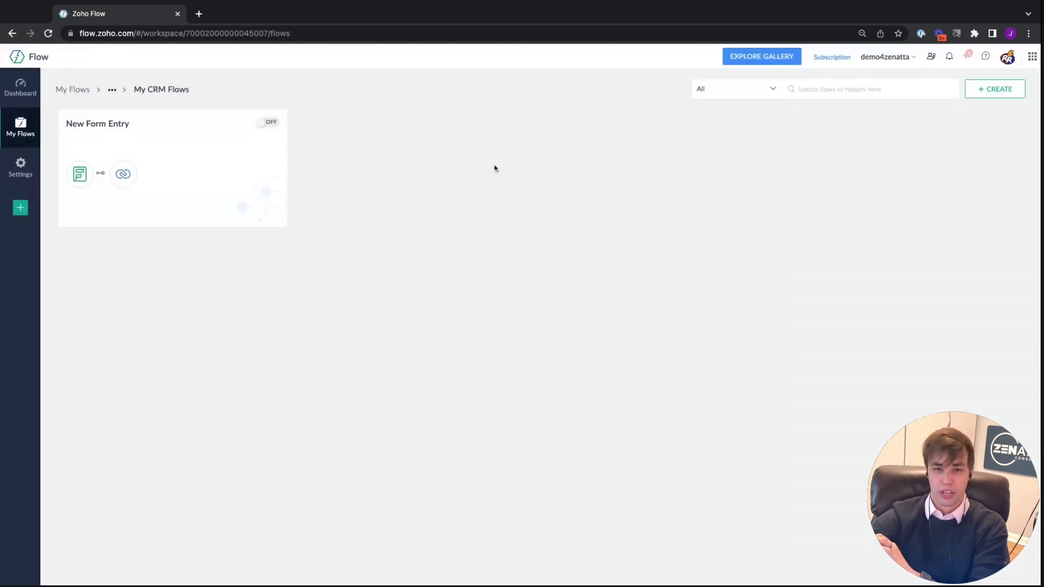
Reopen New Form Entry in the builder and open the Convert lead to contact step's settings
{"action": "left_click", "coordinate": [101, 125]}
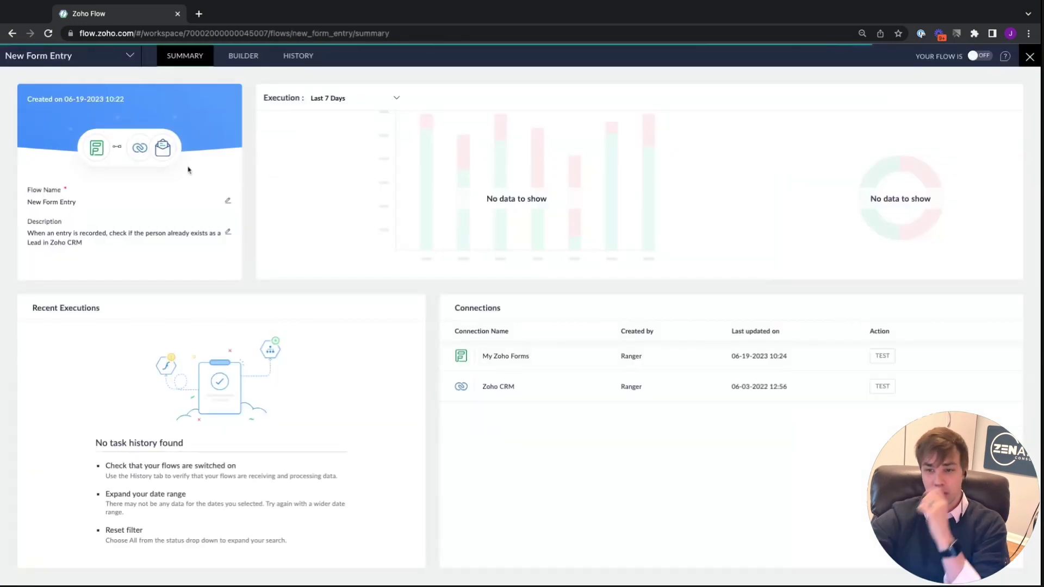
{"action": "left_click", "coordinate": [246, 56]}
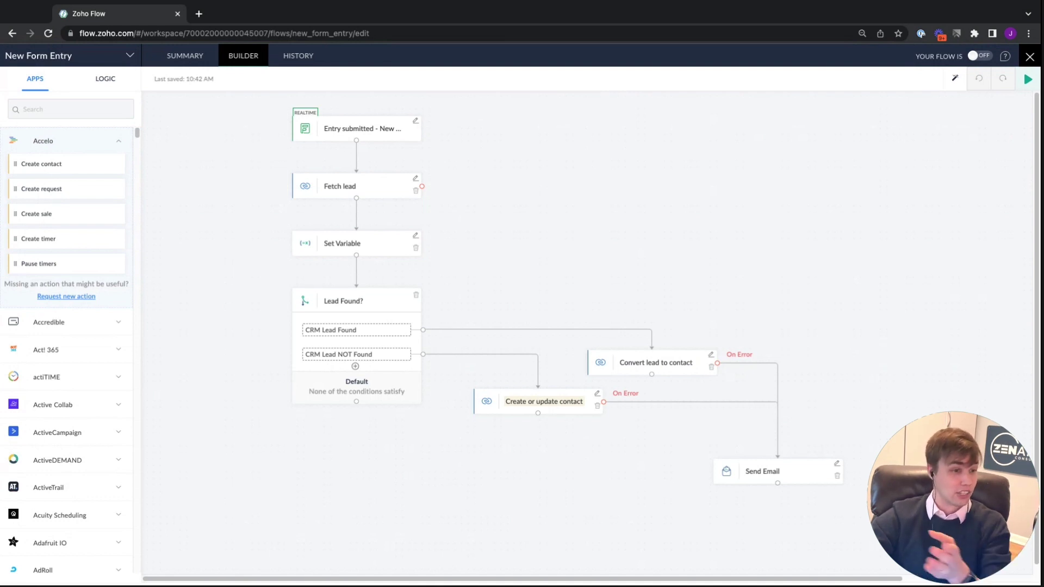
{"action": "left_click", "coordinate": [712, 356]}
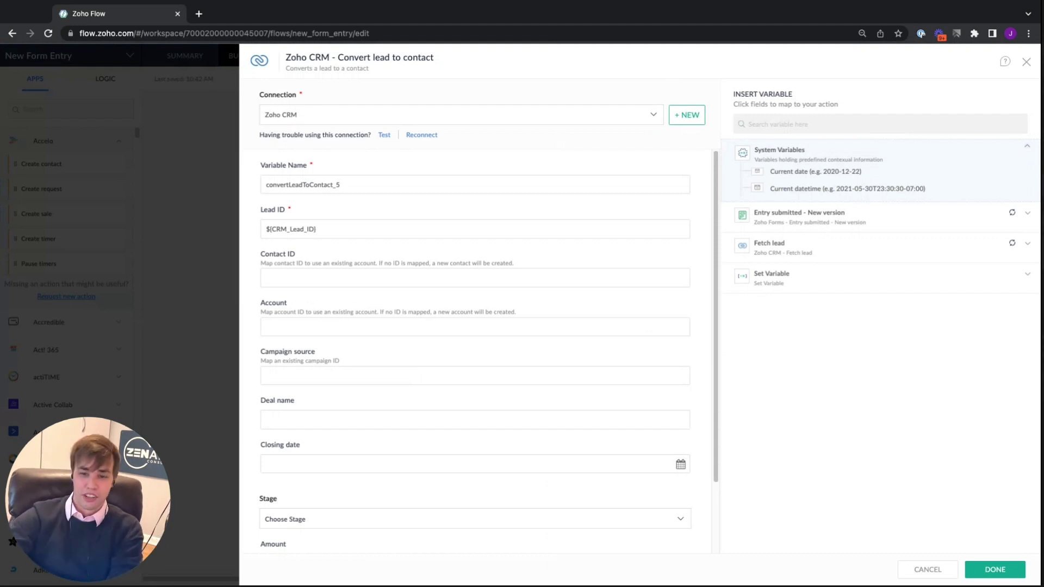
Map the Closing date field to the Current date system variable (${system.zf_current_date})
{"action": "scroll", "coordinate": [368, 422], "scroll_direction": "down", "scroll_amount": 3}
{"action": "left_click", "coordinate": [300, 382]}
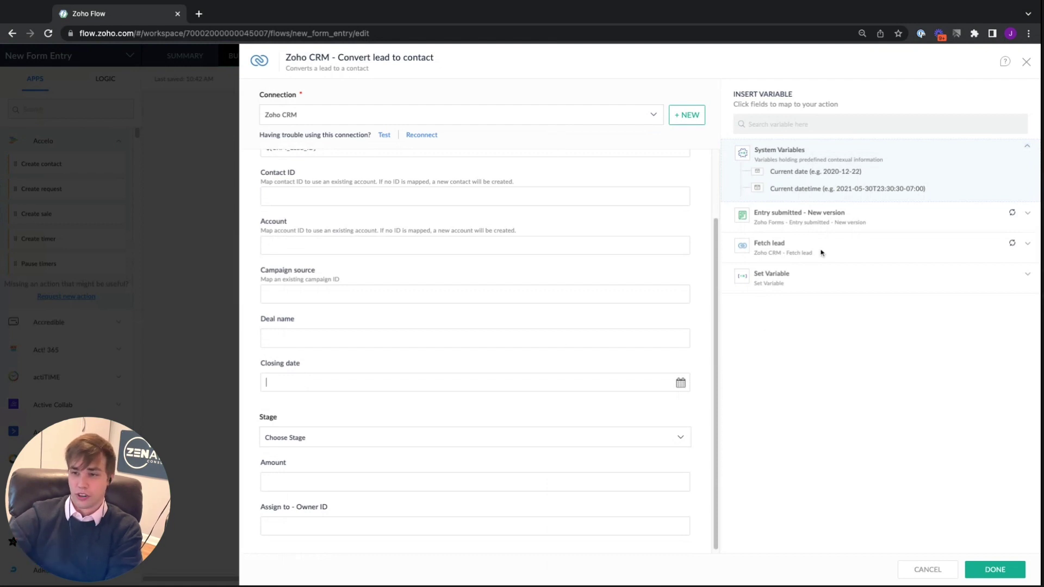
{"action": "left_click", "coordinate": [837, 176]}
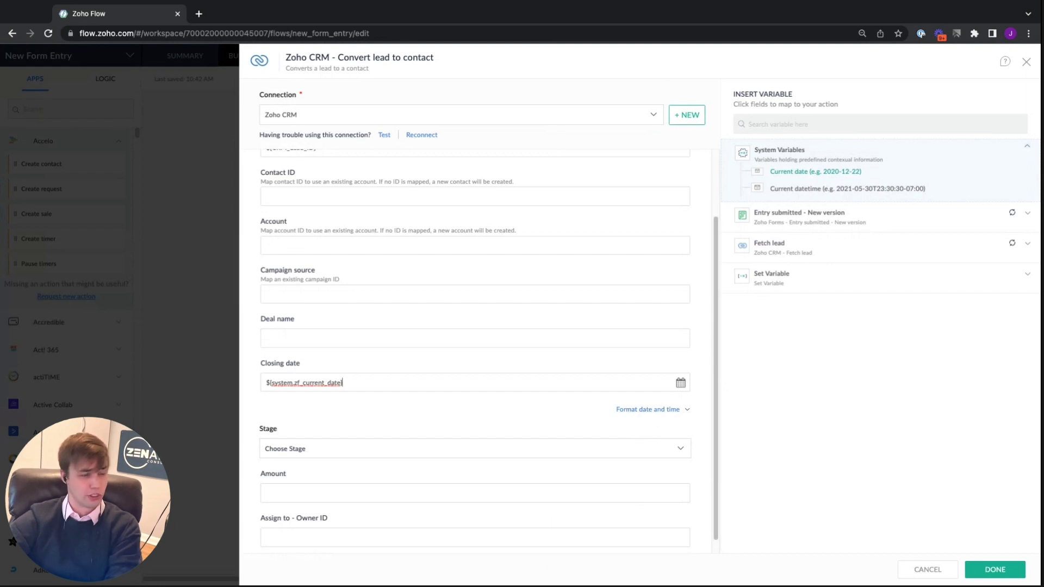
Browse the Closing date's 'Convert from format' options, then close the step settings unchanged
{"action": "left_click", "coordinate": [664, 409]}
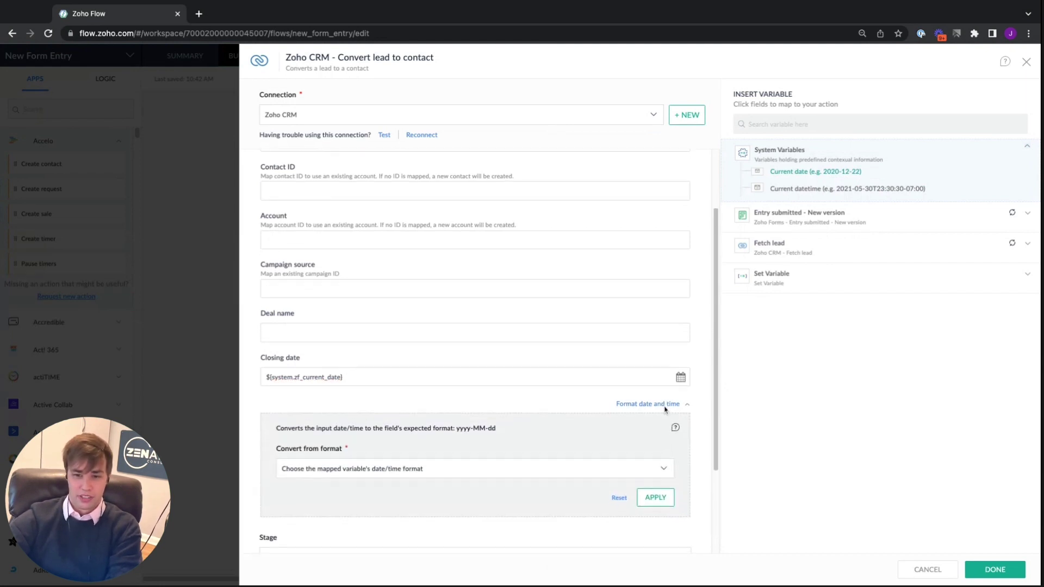
{"action": "scroll", "coordinate": [665, 409], "scroll_direction": "down", "scroll_amount": 2}
{"action": "left_click", "coordinate": [371, 384]}
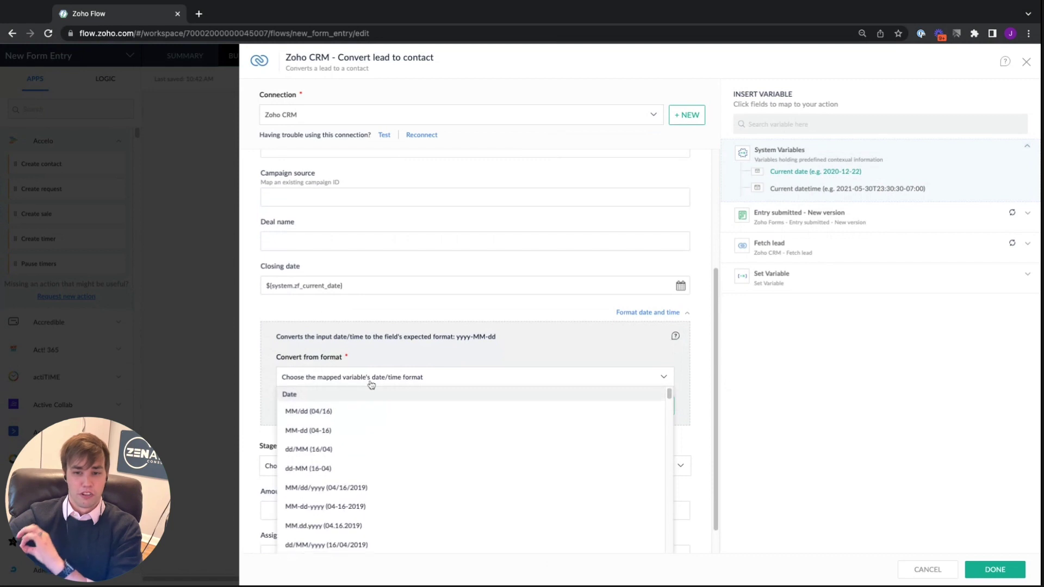
{"action": "left_click", "coordinate": [476, 345]}
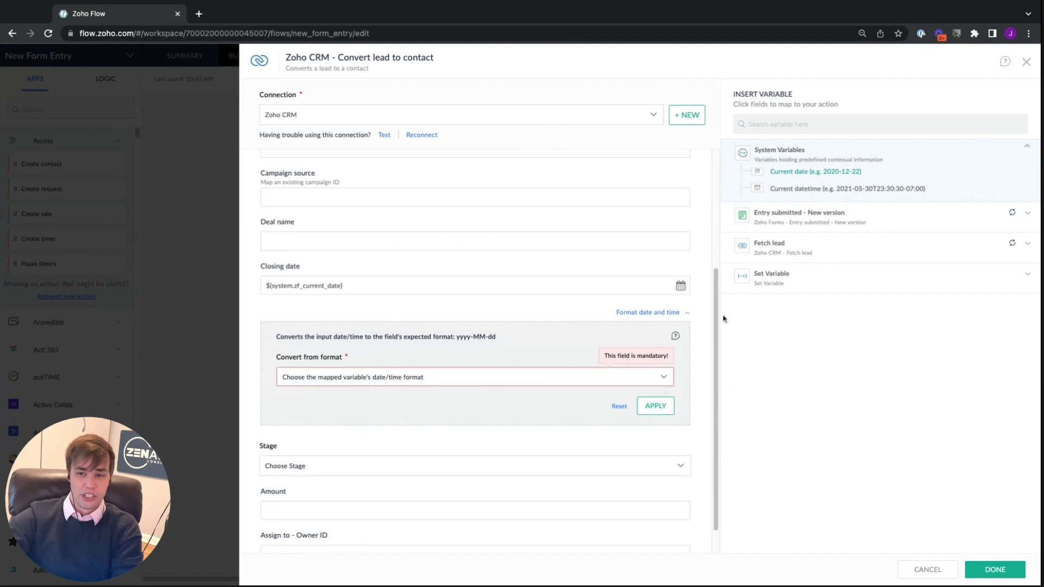
{"action": "left_click", "coordinate": [504, 383]}
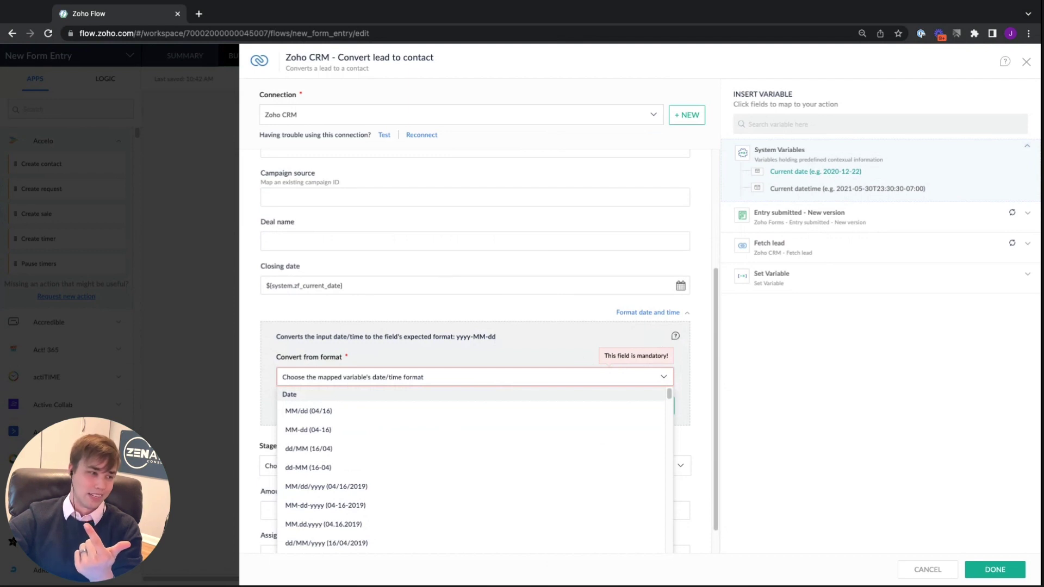
{"action": "left_click", "coordinate": [1025, 62]}
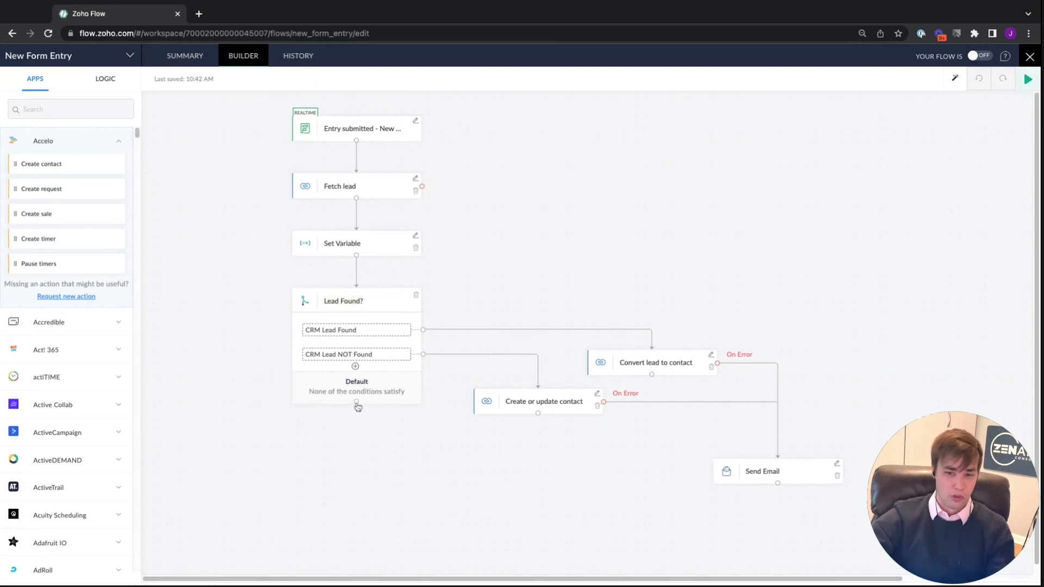
Drag on the New Form Entry flow canvas near the Lead Found? branches
{"action": "mouse_move", "coordinate": [357, 402]}
{"action": "left_mouse_down"}
{"action": "mouse_move", "coordinate": [362, 478]}
{"action": "mouse_move", "coordinate": [380, 492]}
{"action": "mouse_move", "coordinate": [358, 419]}
{"action": "left_mouse_up"}
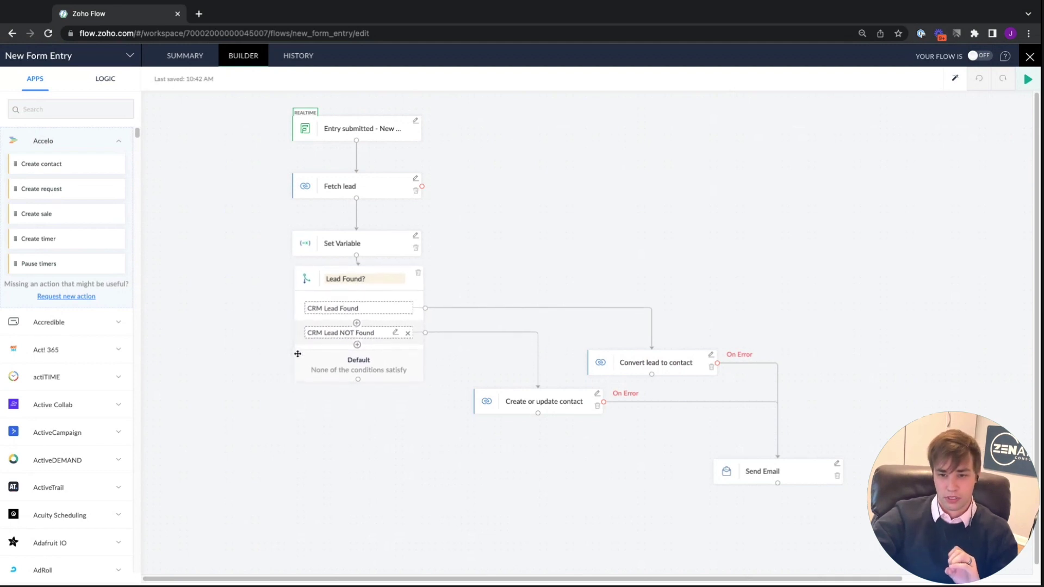
Move the Lead Found? decision block down and nudge it into line under Set Variable
{"action": "left_click_drag", "start_coordinate": [298, 354], "coordinate": [296, 372]}
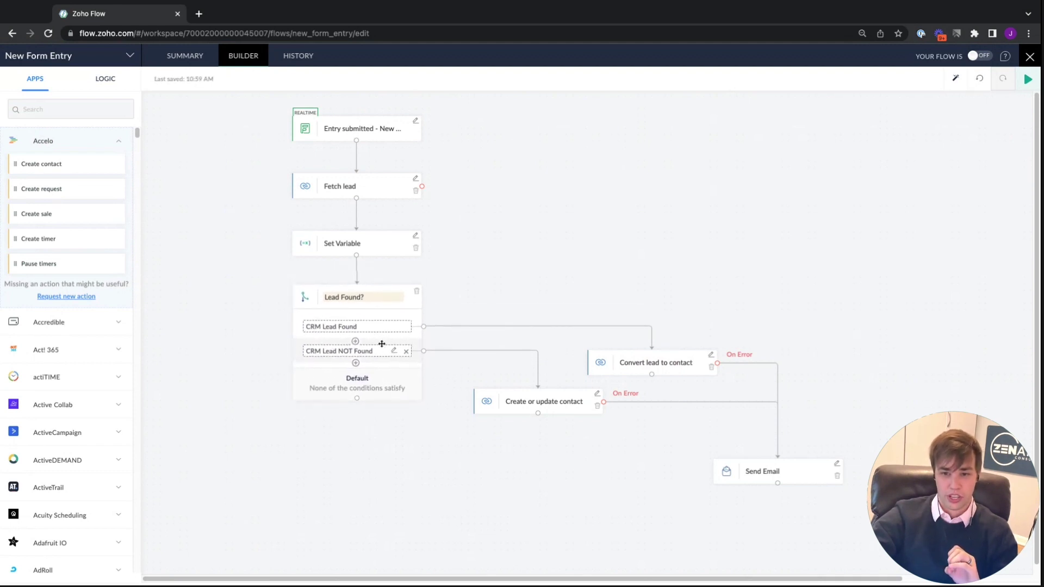
{"action": "left_click_drag", "start_coordinate": [381, 344], "coordinate": [380, 347]}
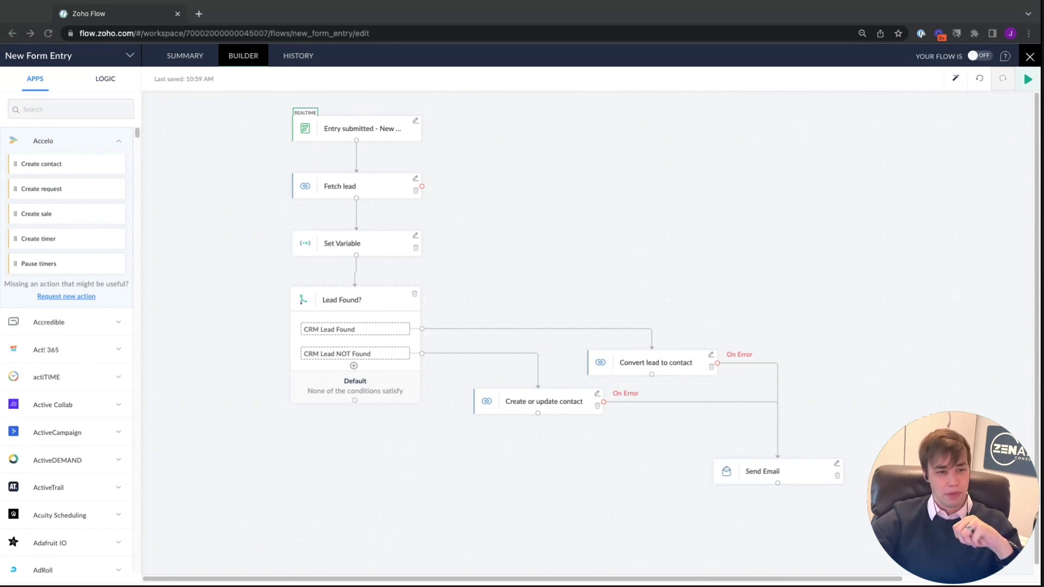
{"action": "left_click", "coordinate": [506, 280]}
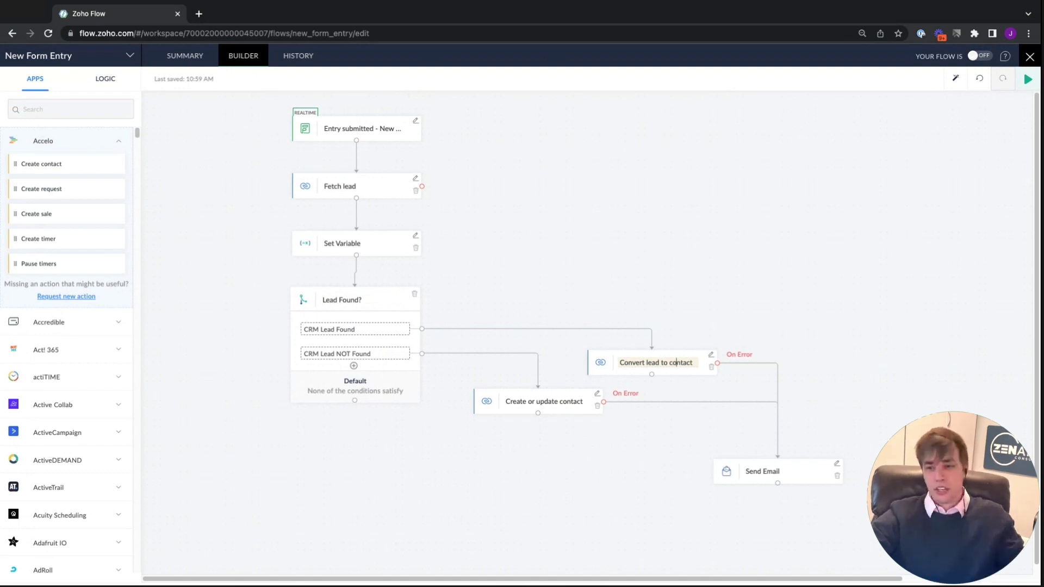
{"action": "left_click", "coordinate": [679, 364]}
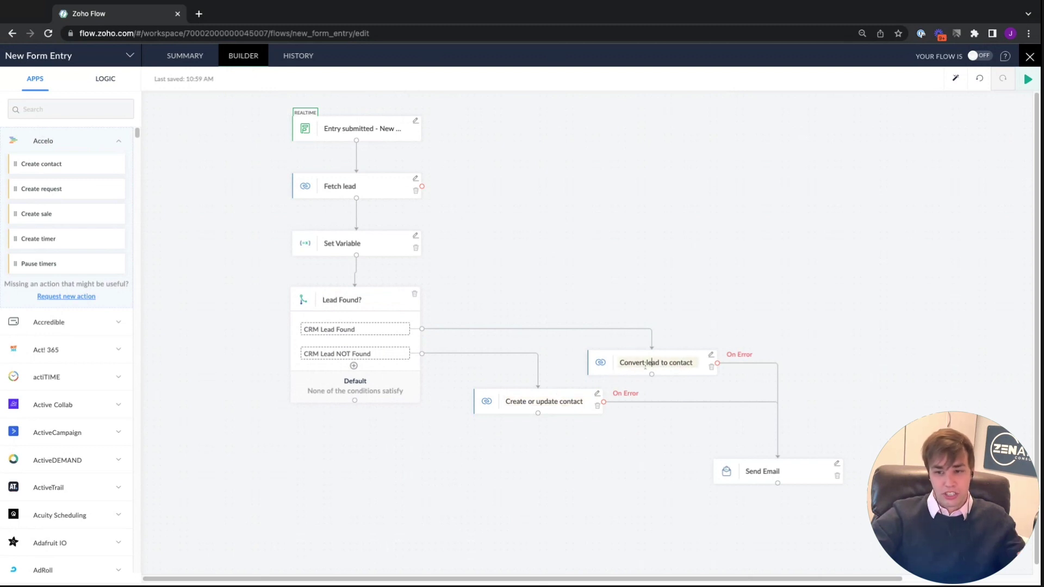
Retitle the 'Convert lead to contact' step to 'Convert existing lead'
{"action": "left_click_drag", "start_coordinate": [693, 363], "coordinate": [645, 364]}
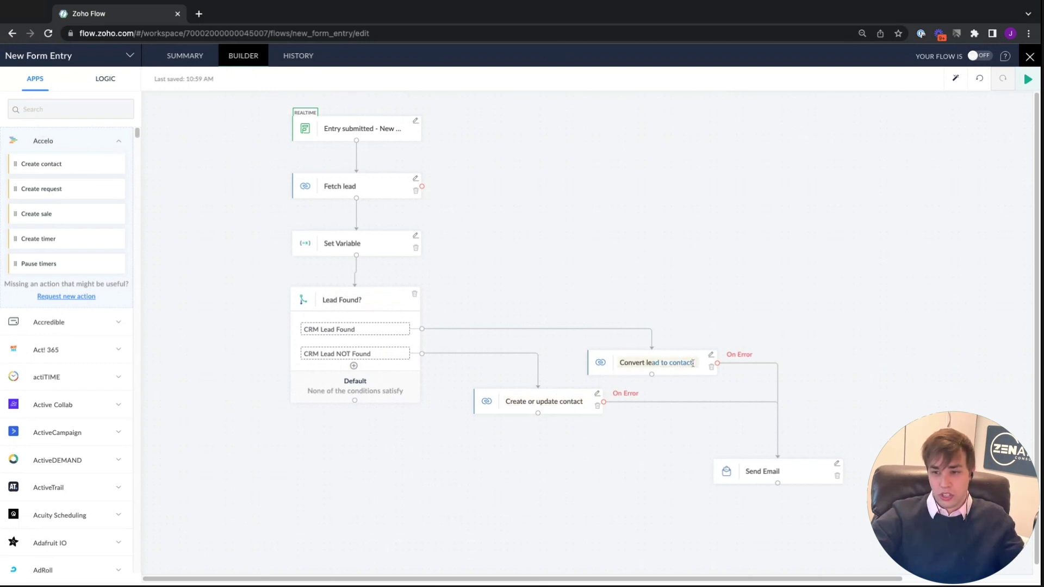
{"action": "key", "text": "BackSpace"}
{"action": "type", "text": "existing"}
{"action": "key", "text": "BackSpace"}
{"action": "key", "text": "BackSpace"}
{"action": "key", "text": "BackSpace"}
{"action": "key", "text": "BackSpace"}
{"action": "key", "text": "BackSpace"}
{"action": "key", "text": "BackSpace"}
{"action": "key", "text": "BackSpace"}
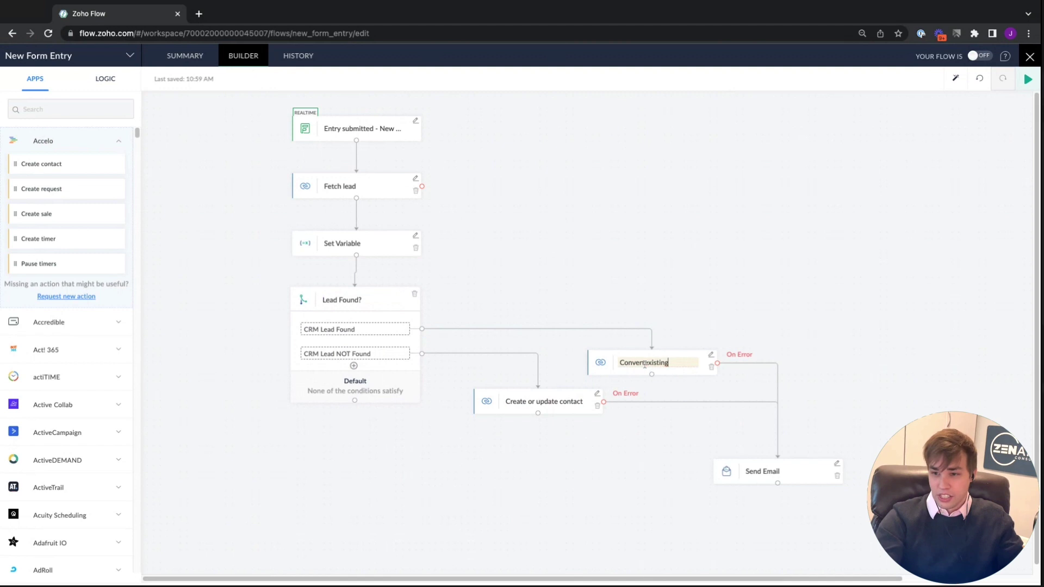
{"action": "type", "text": "existing lead"}
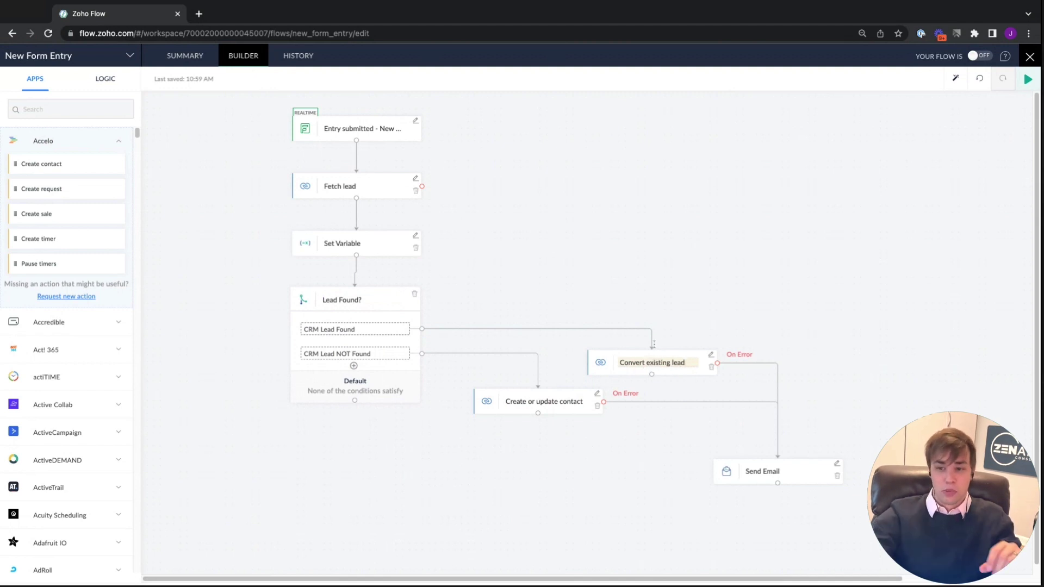
{"action": "key", "text": "Return"}
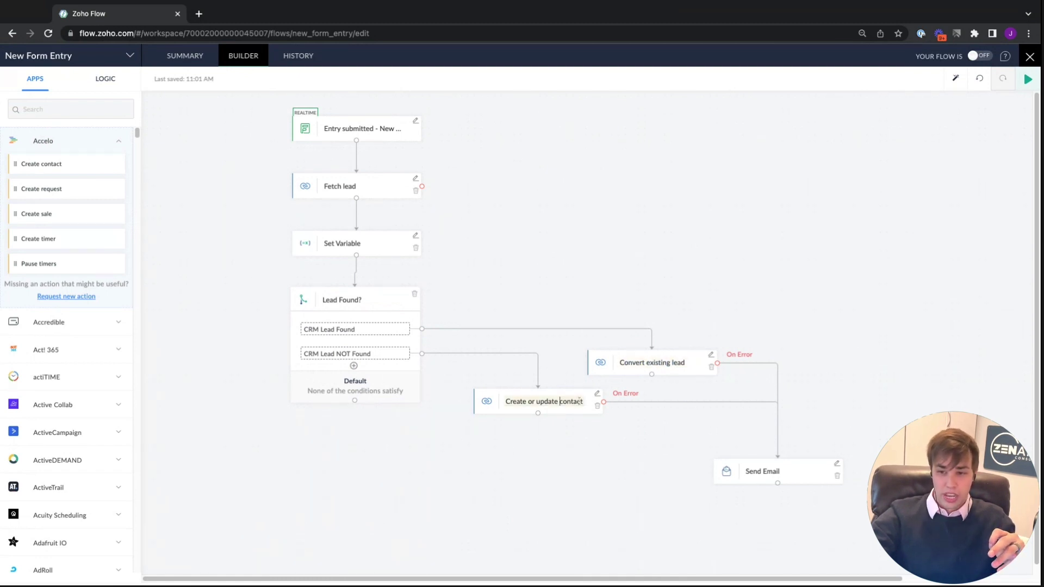
Select the Create or update contact title, leave it unchanged, and begin editing the Send Email title
{"action": "double_click", "coordinate": [580, 402]}
{"action": "key", "text": "ctrl+shift+Left"}
{"action": "key", "text": "ctrl+shift+Left"}
{"action": "key", "text": "ctrl+shift+Left"}
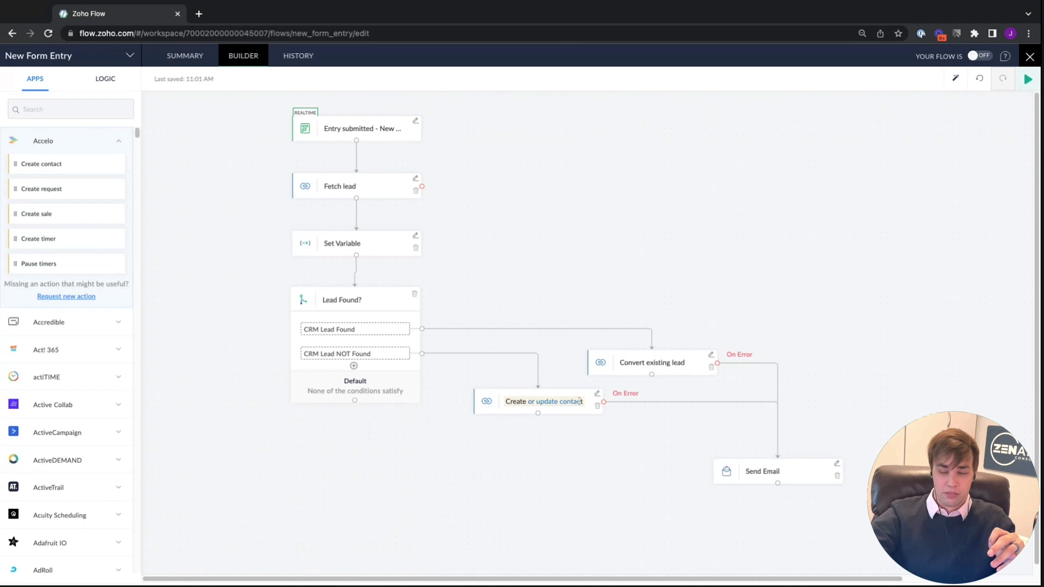
{"action": "left_click", "coordinate": [534, 404]}
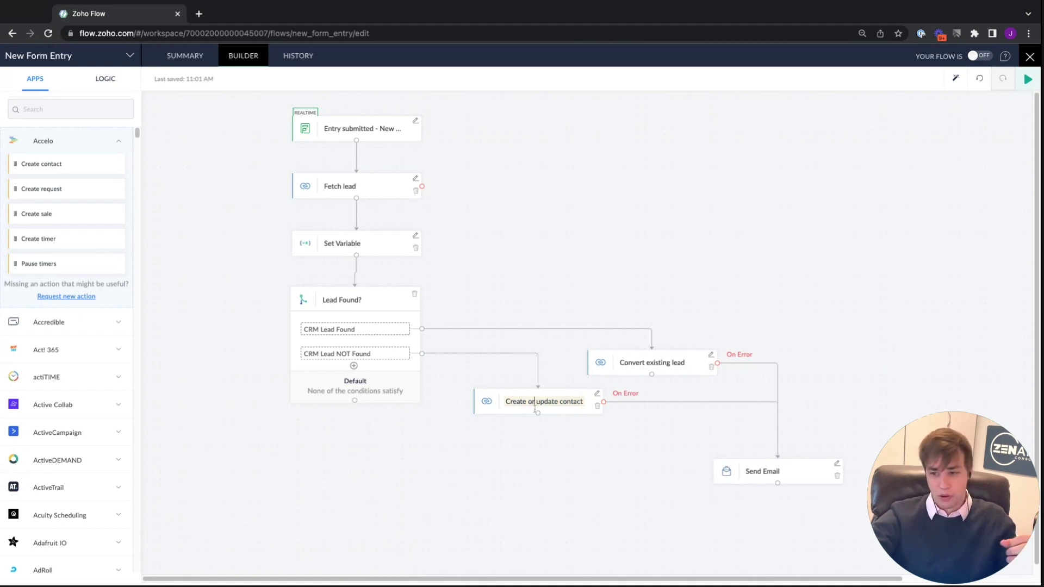
{"action": "left_click", "coordinate": [791, 473]}
Replace 'Email' in the Send Email title with 'Error email to' plus the colleague's name
{"action": "key", "text": "ctrl+BackSpace"}
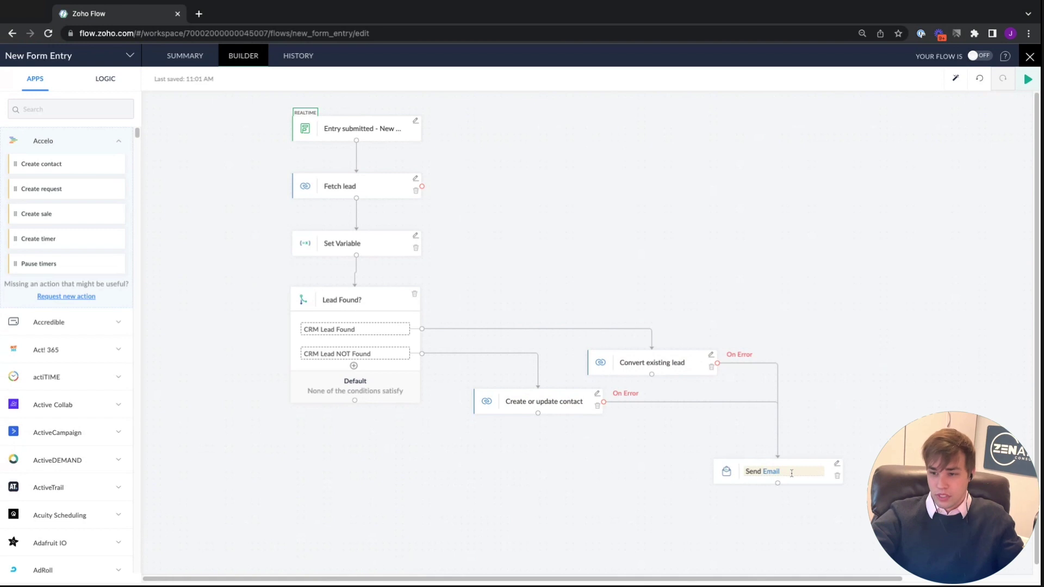
{"action": "type", "text": "Error"}
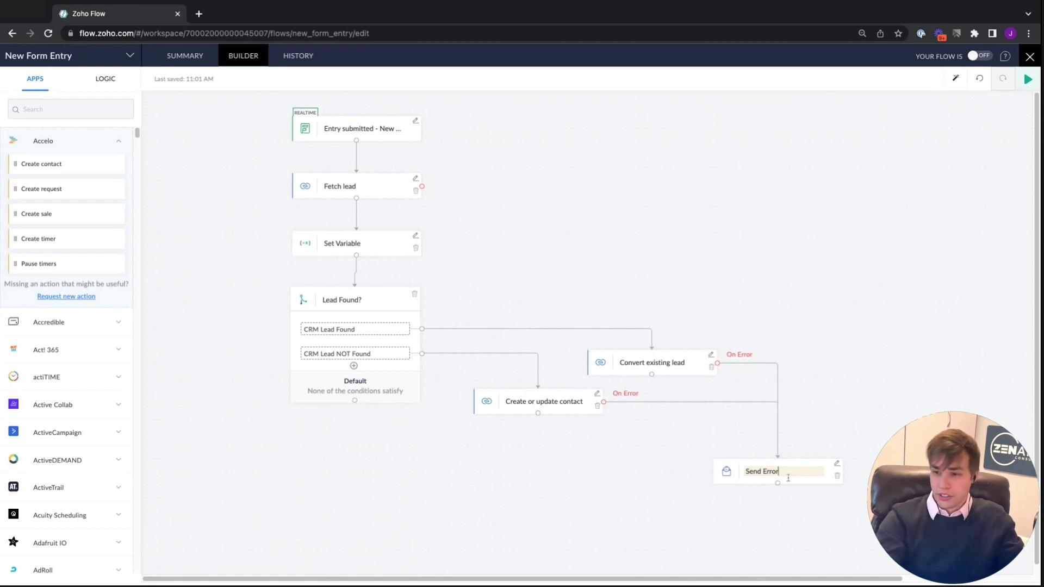
{"action": "type", "text": " email to Josh"}
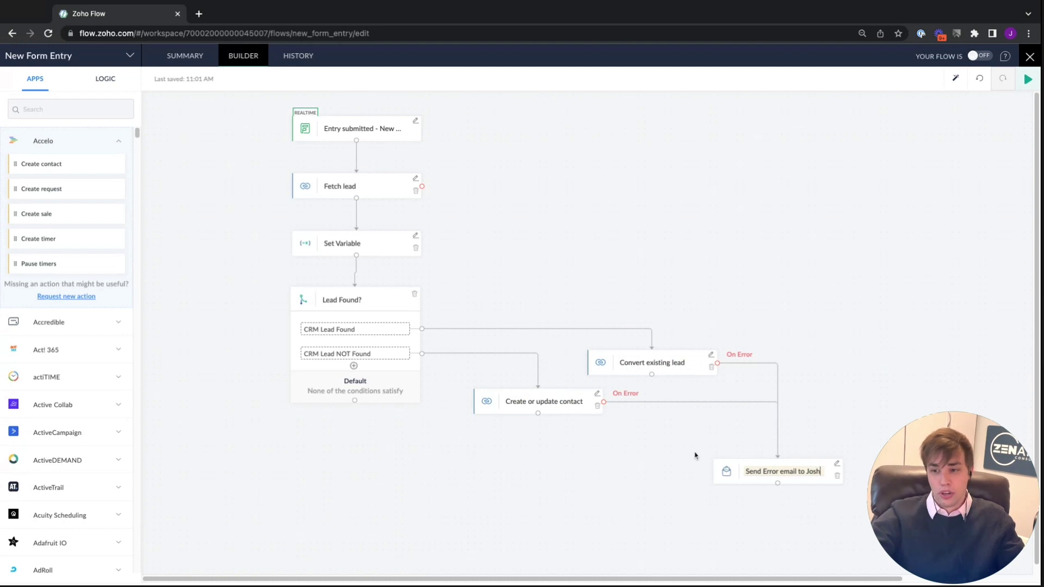
{"action": "key", "text": "Return"}
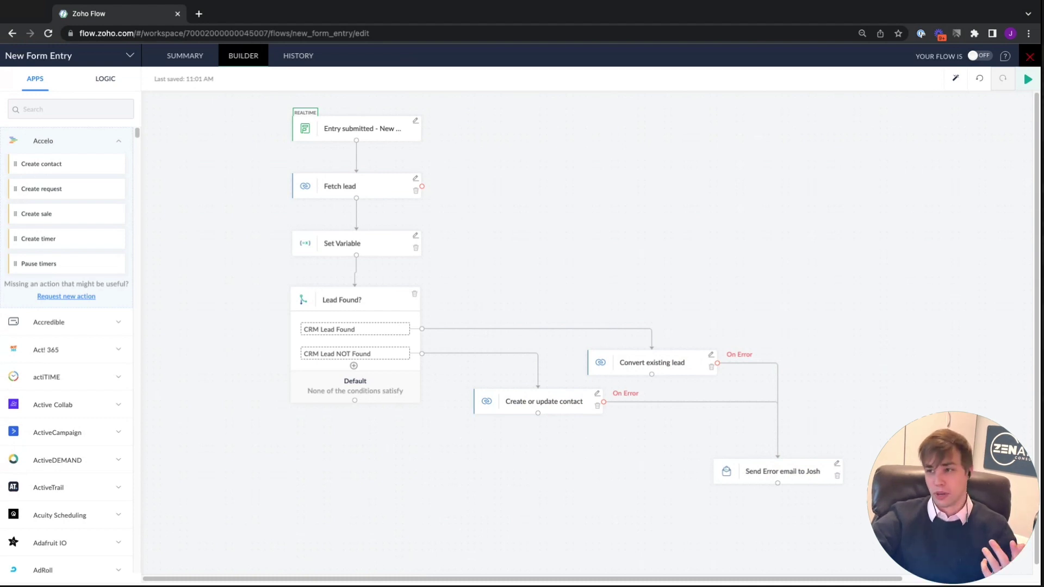
{"action": "left_click", "coordinate": [1029, 56]}
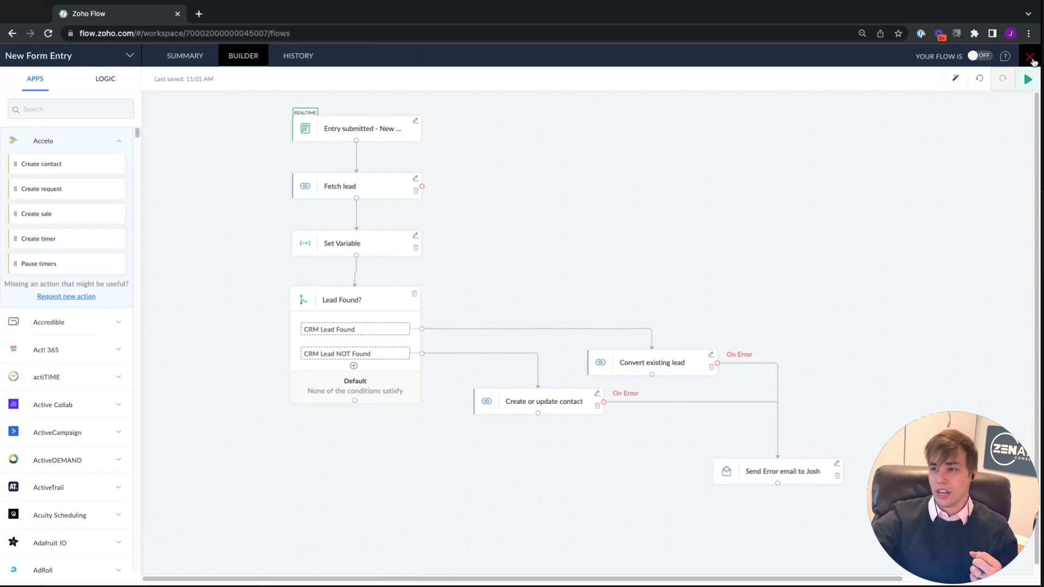
Close the flow builder and the Zoho apps overlay, then go to Settings > Connections
{"action": "left_click", "coordinate": [1032, 57]}
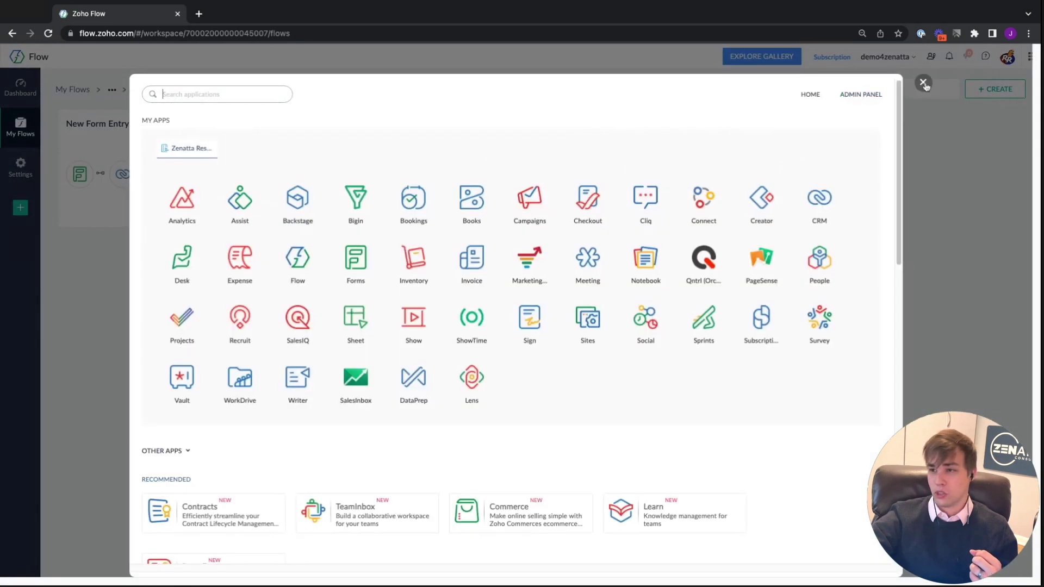
{"action": "left_click", "coordinate": [924, 84]}
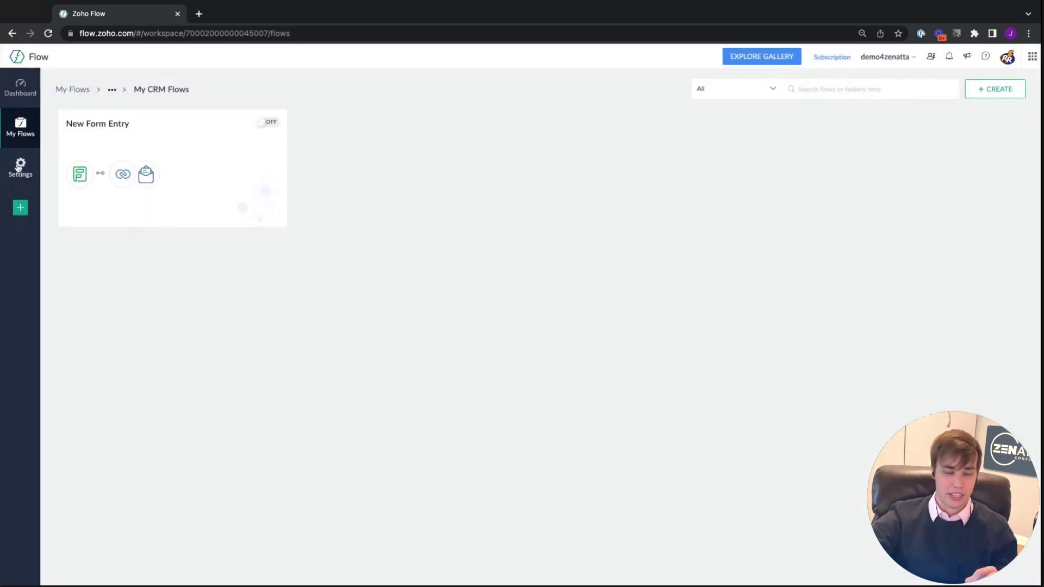
{"action": "left_click", "coordinate": [19, 166]}
{"action": "left_click", "coordinate": [76, 135]}
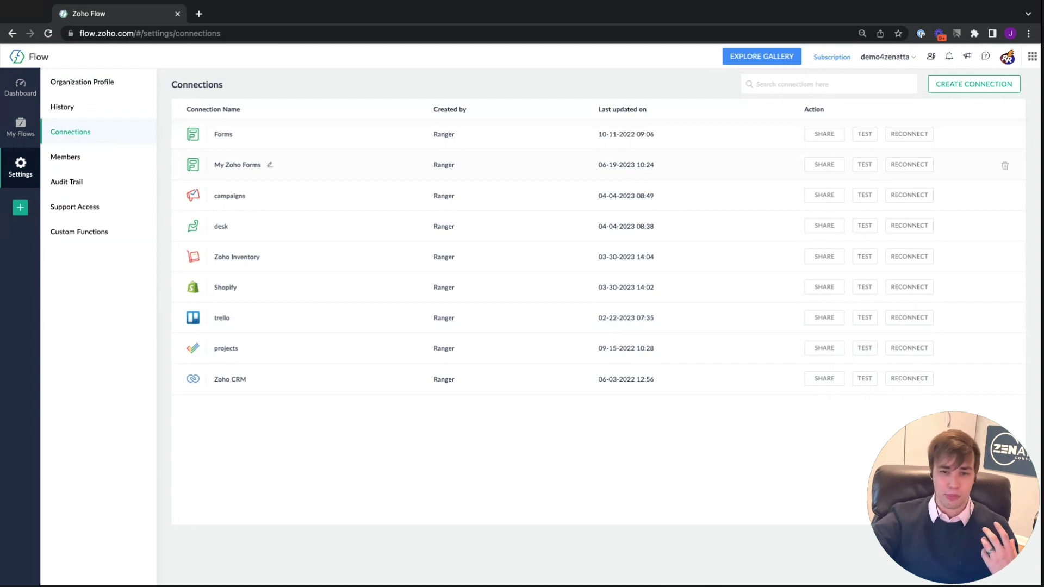
{"action": "left_click", "coordinate": [900, 135]}
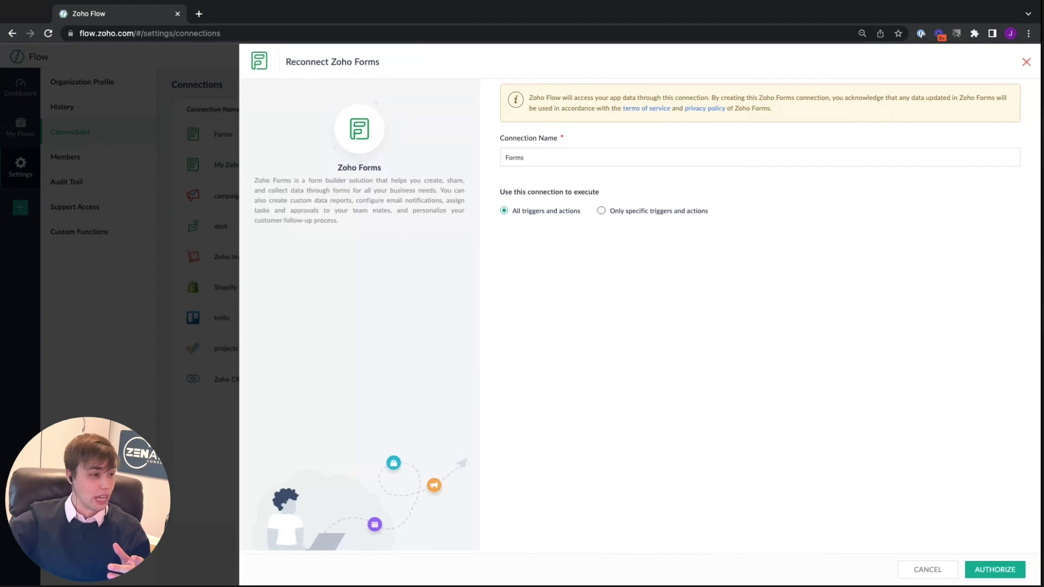
{"action": "left_click", "coordinate": [1026, 62]}
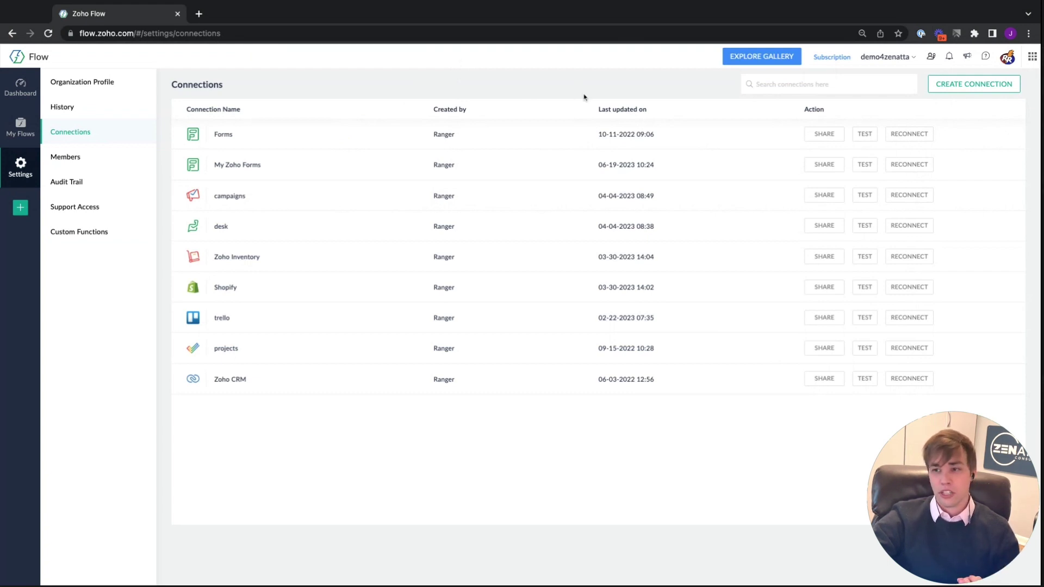
{"action": "left_click", "coordinate": [865, 134]}
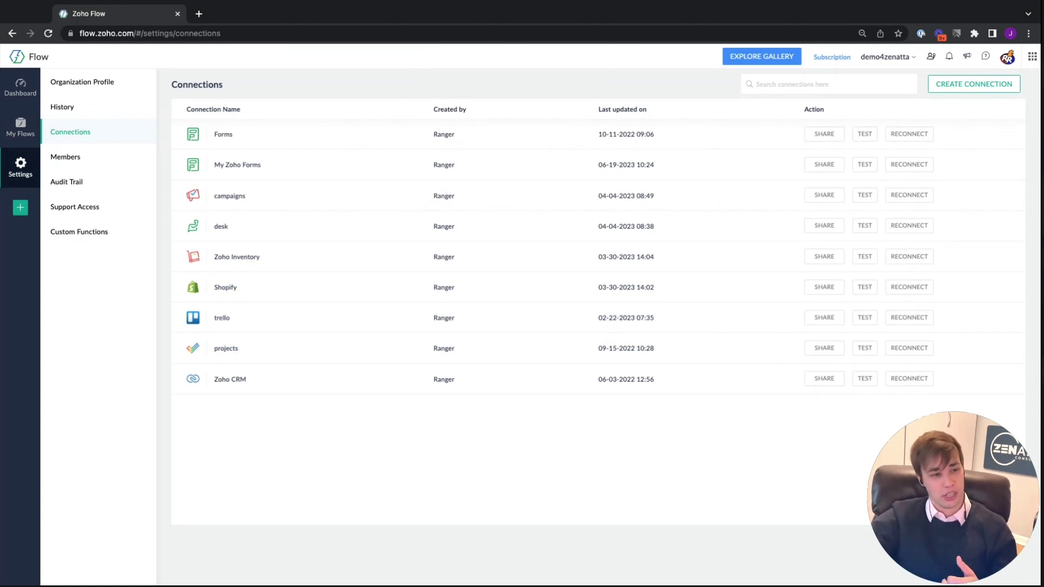
Go back to the My Flows list showing the Greg, JP and My First Flows folders
{"action": "left_click", "coordinate": [22, 126]}
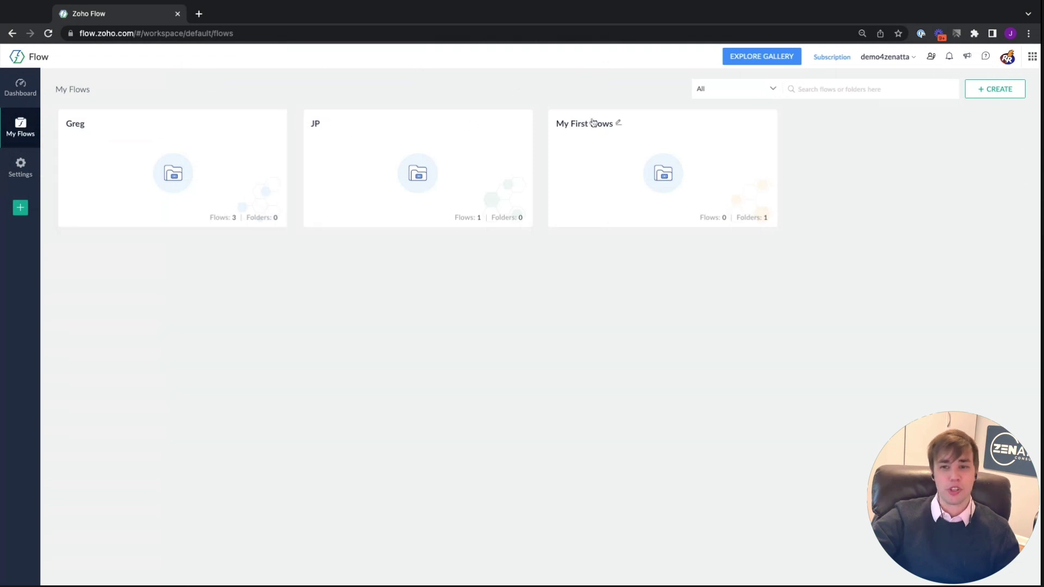
Open New Form Entry from My First Flows > My CRM Flows in the Builder view
{"action": "left_click", "coordinate": [593, 123]}
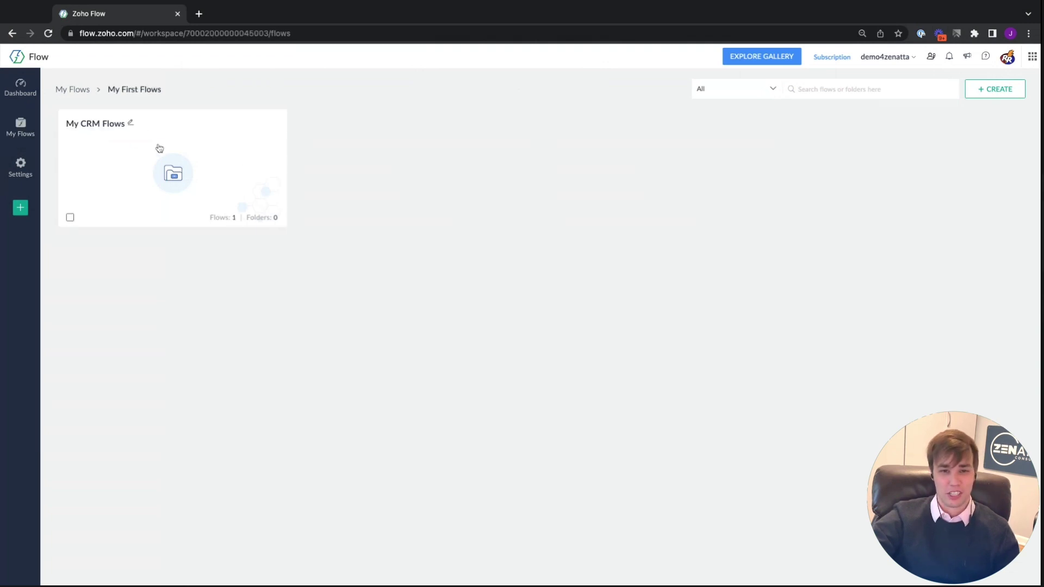
{"action": "left_click", "coordinate": [100, 126]}
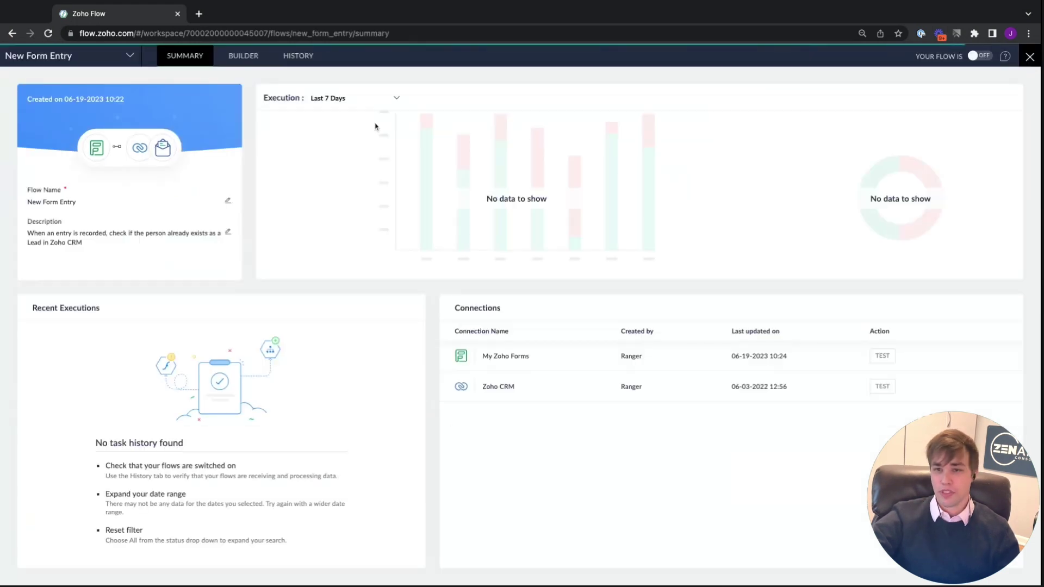
{"action": "left_click", "coordinate": [243, 57]}
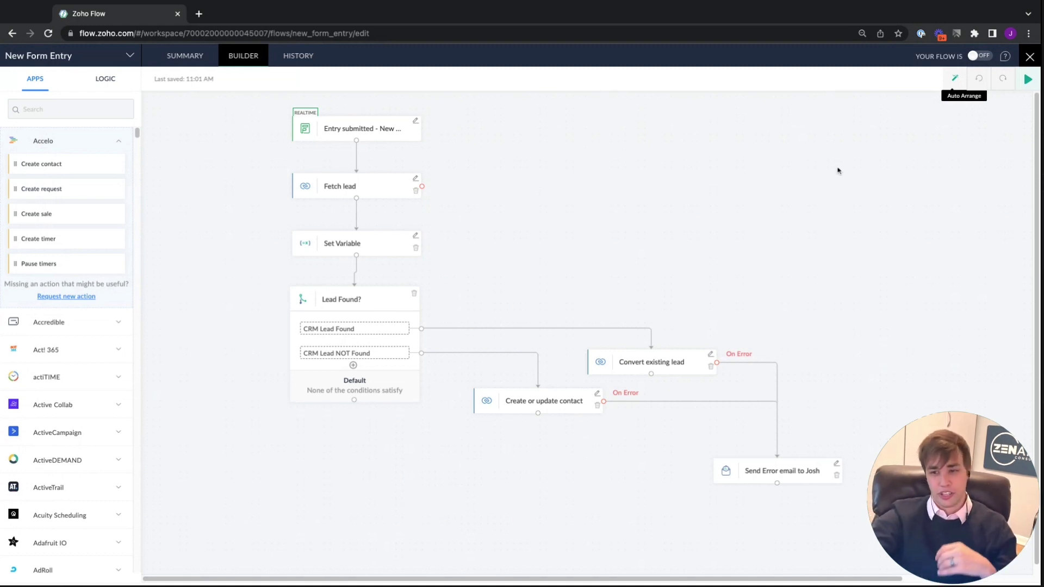
{"action": "scroll", "coordinate": [704, 336], "scroll_direction": "down", "scroll_amount": 1}
Run Auto Arrange twice and drag Convert existing lead up beside Lead Found?
{"action": "left_click_drag", "start_coordinate": [690, 346], "coordinate": [496, 471]}
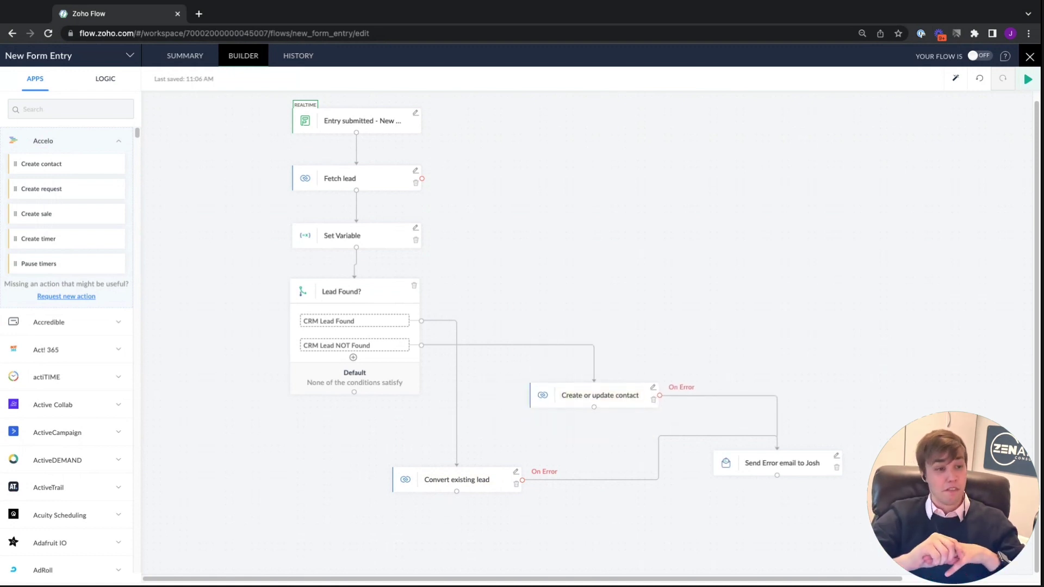
{"action": "left_click", "coordinate": [760, 459]}
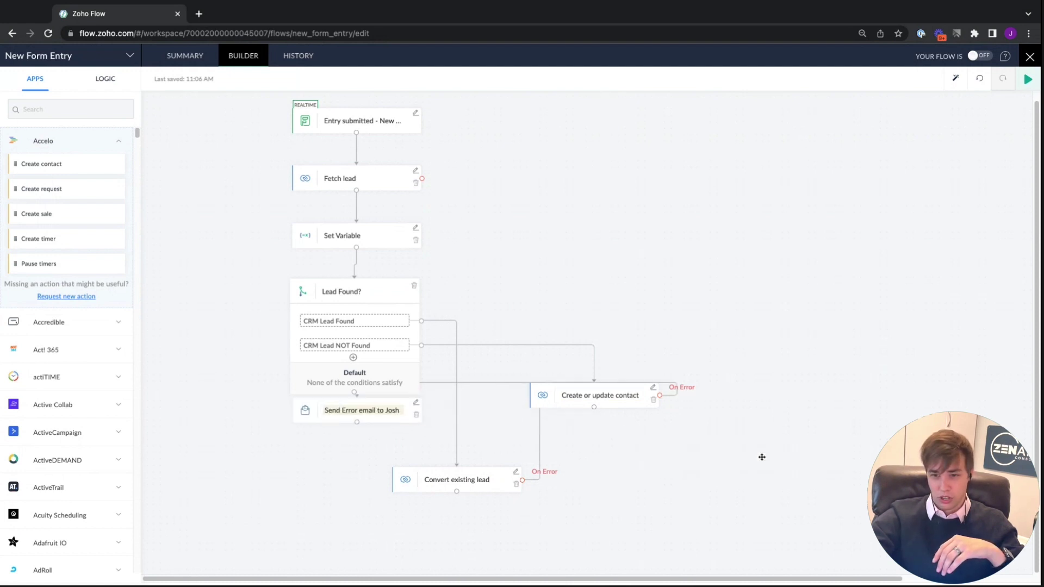
{"action": "left_click", "coordinate": [955, 80]}
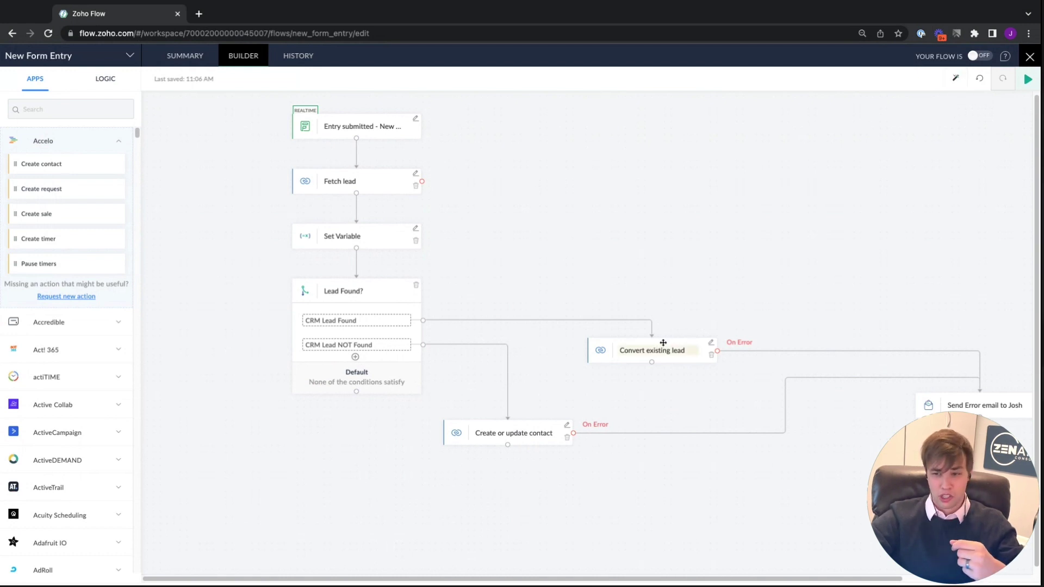
{"action": "left_click_drag", "start_coordinate": [663, 342], "coordinate": [589, 292]}
Move Create or update contact and the error email step beside the branches, then open the contact step's settings
{"action": "left_click_drag", "start_coordinate": [581, 425], "coordinate": [626, 373]}
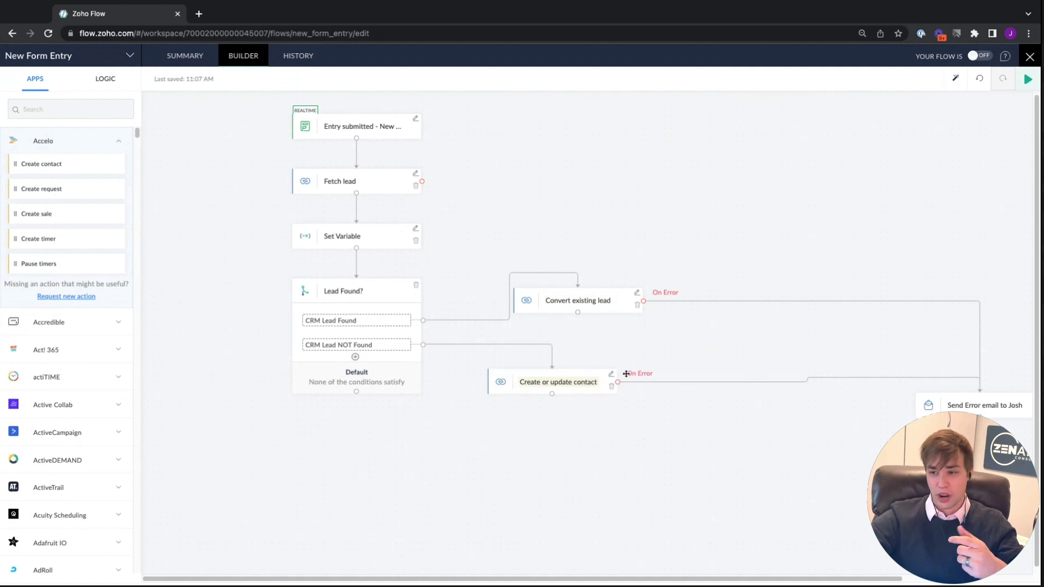
{"action": "left_click_drag", "start_coordinate": [946, 405], "coordinate": [769, 396]}
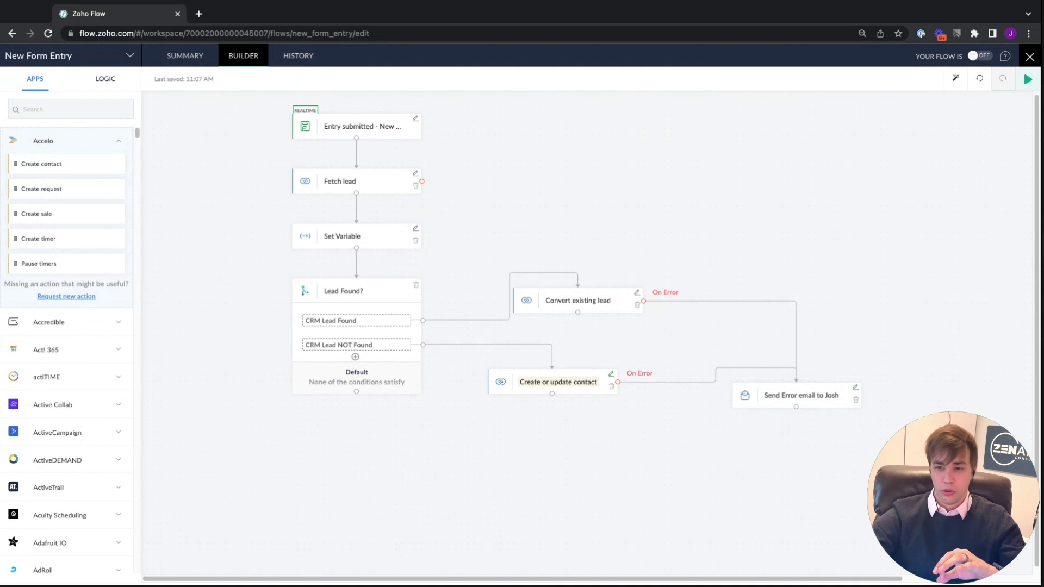
{"action": "left_click", "coordinate": [611, 374]}
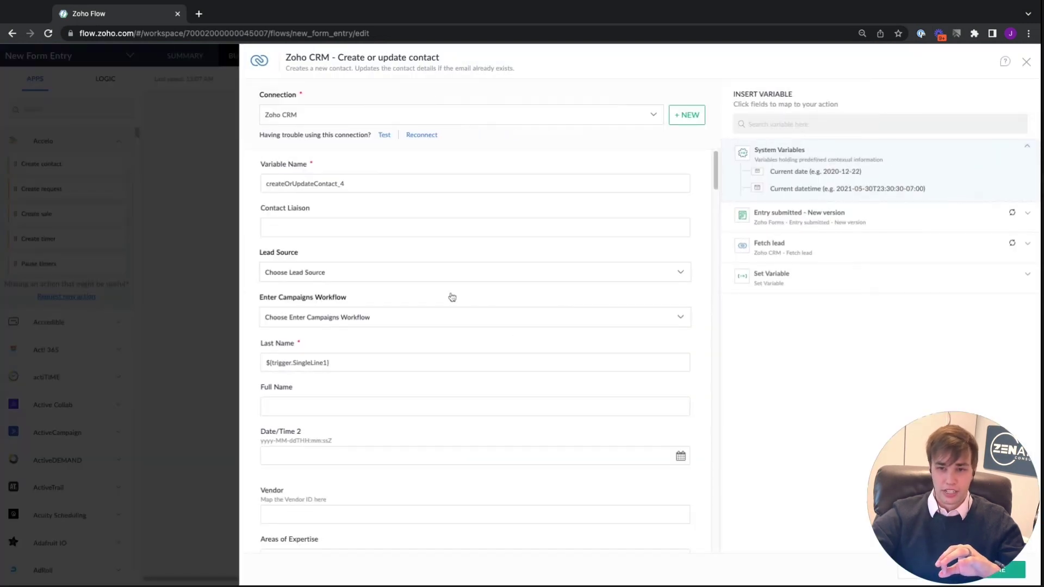
{"action": "scroll", "coordinate": [457, 294], "scroll_direction": "down", "scroll_amount": 10}
{"action": "scroll", "coordinate": [459, 291], "scroll_direction": "down", "scroll_amount": 10}
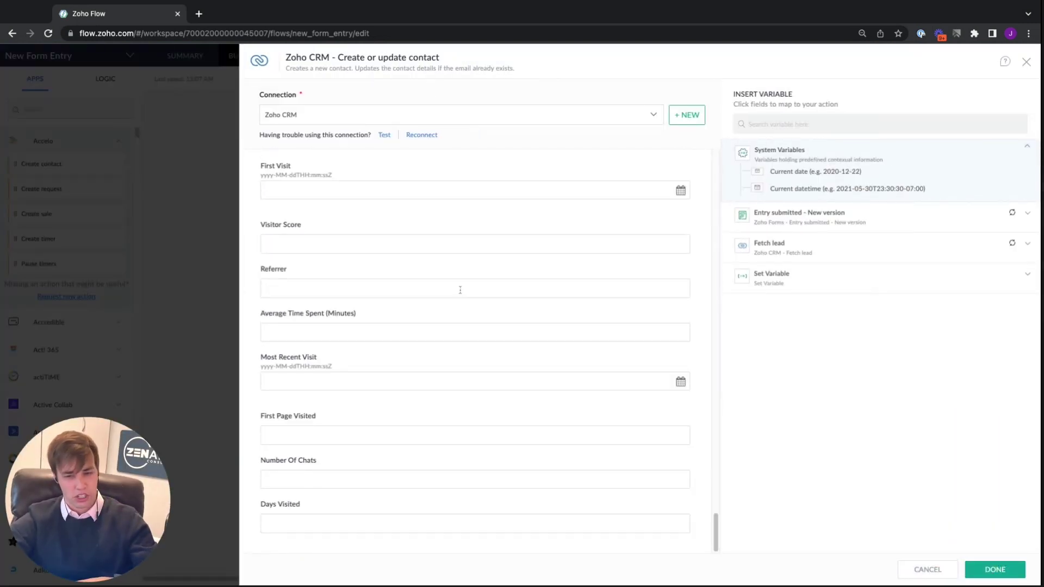
{"action": "scroll", "coordinate": [460, 290], "scroll_direction": "up", "scroll_amount": 10}
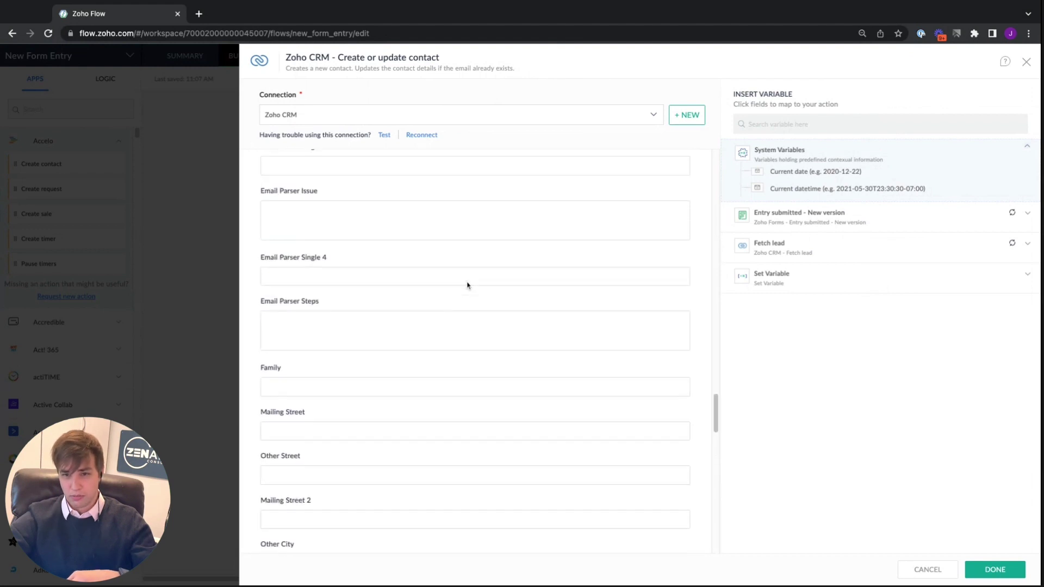
{"action": "scroll", "coordinate": [464, 287], "scroll_direction": "up", "scroll_amount": 5}
{"action": "scroll", "coordinate": [462, 289], "scroll_direction": "up", "scroll_amount": 5}
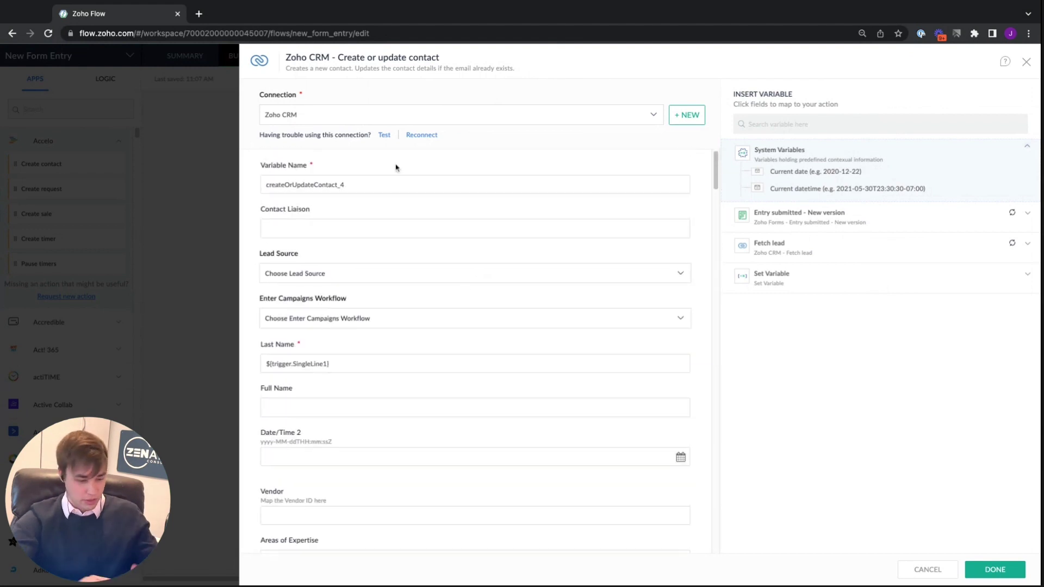
{"action": "key", "text": "ctrl+f"}
{"action": "type", "text": "trigger"}
{"action": "key", "text": "Return"}
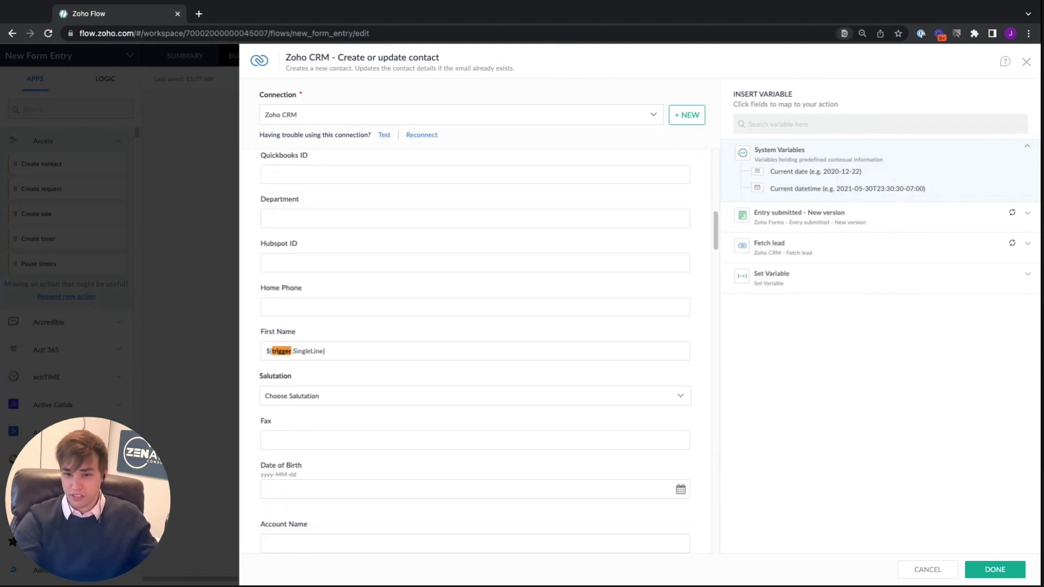
{"action": "key", "text": "Return"}
{"action": "key", "text": "Return"}
{"action": "key", "text": "Return"}
{"action": "key", "text": "Return"}
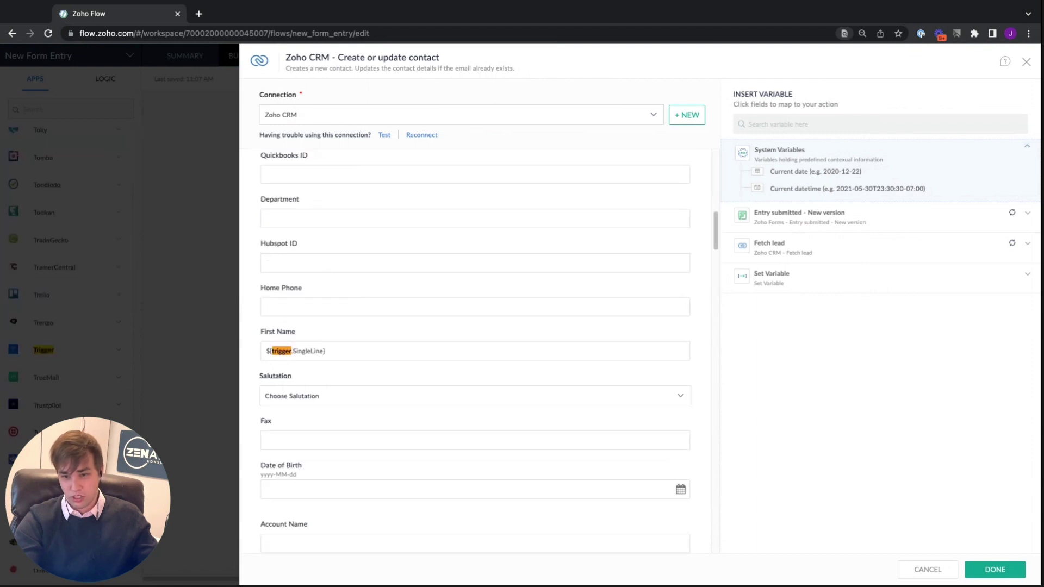
{"action": "key", "text": "Return"}
{"action": "key", "text": "Return"}
{"action": "key", "text": "Return"}
{"action": "key", "text": "Return"}
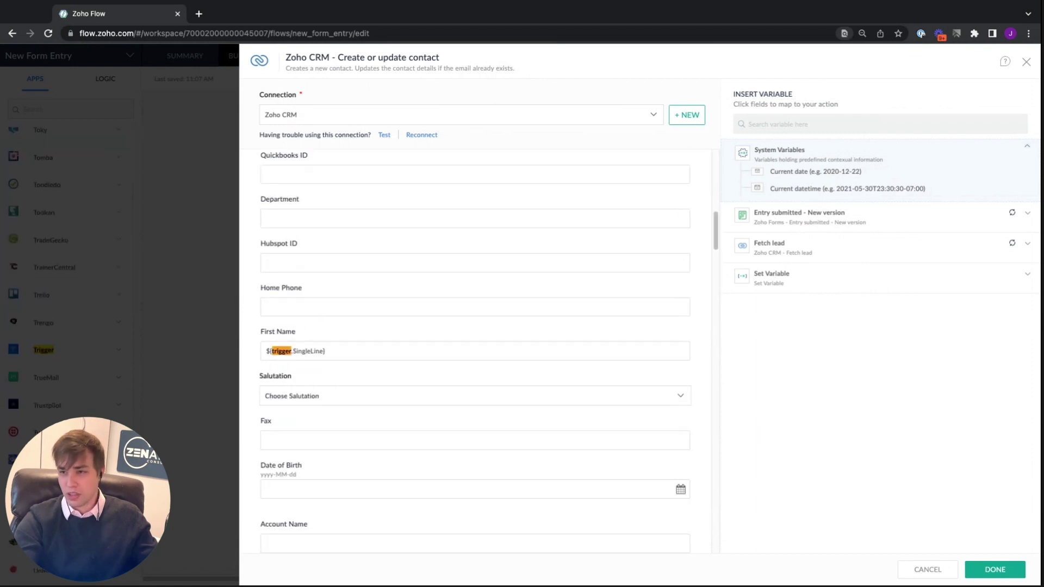
{"action": "key", "text": "Escape"}
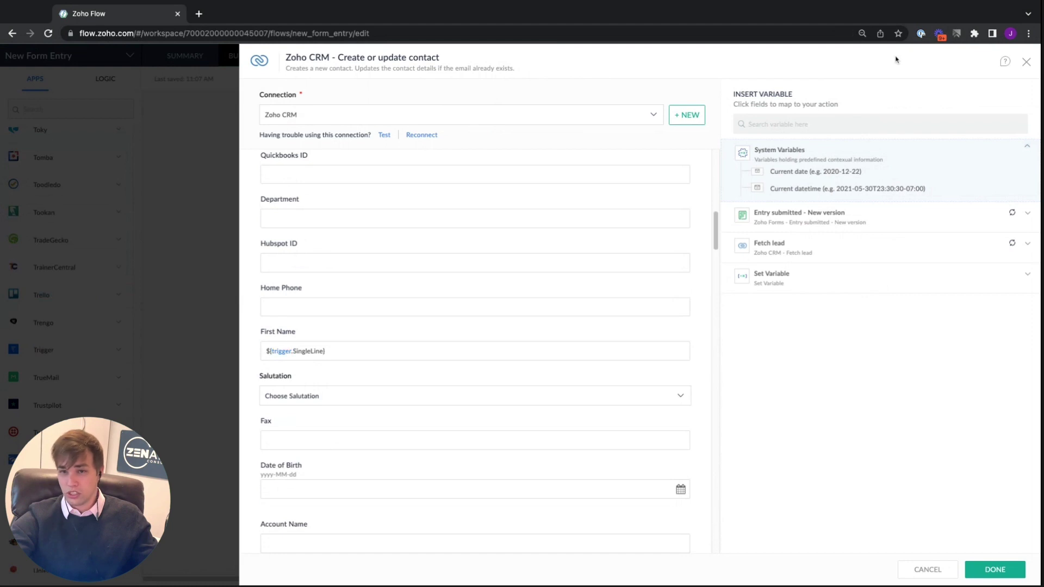
Close the contact step's settings and search the Apps list for 'Zoho CRM' to show its actions
{"action": "left_click", "coordinate": [1026, 62]}
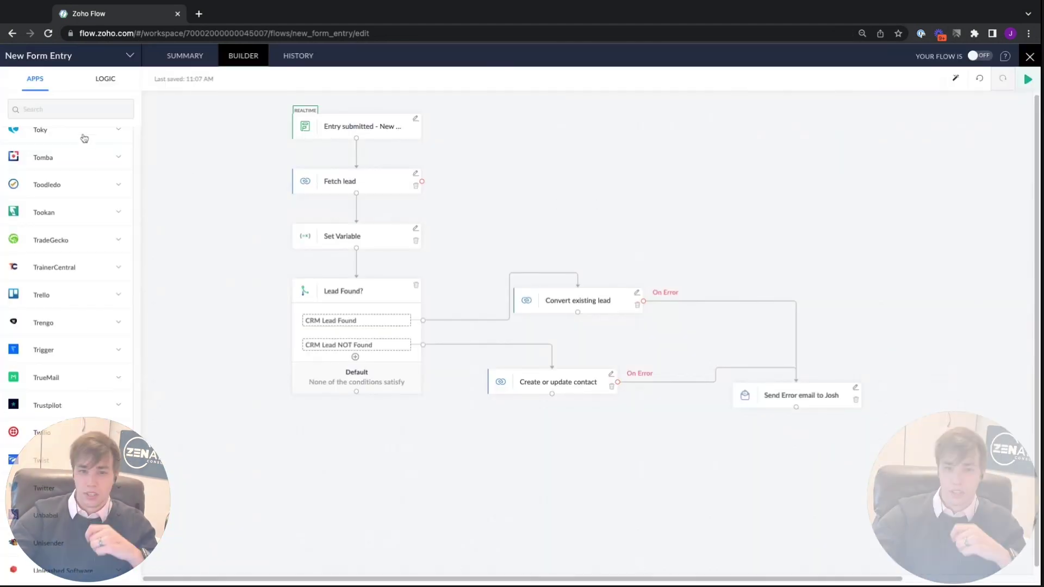
{"action": "left_click", "coordinate": [73, 102]}
{"action": "type", "text": "Zoho CRM"}
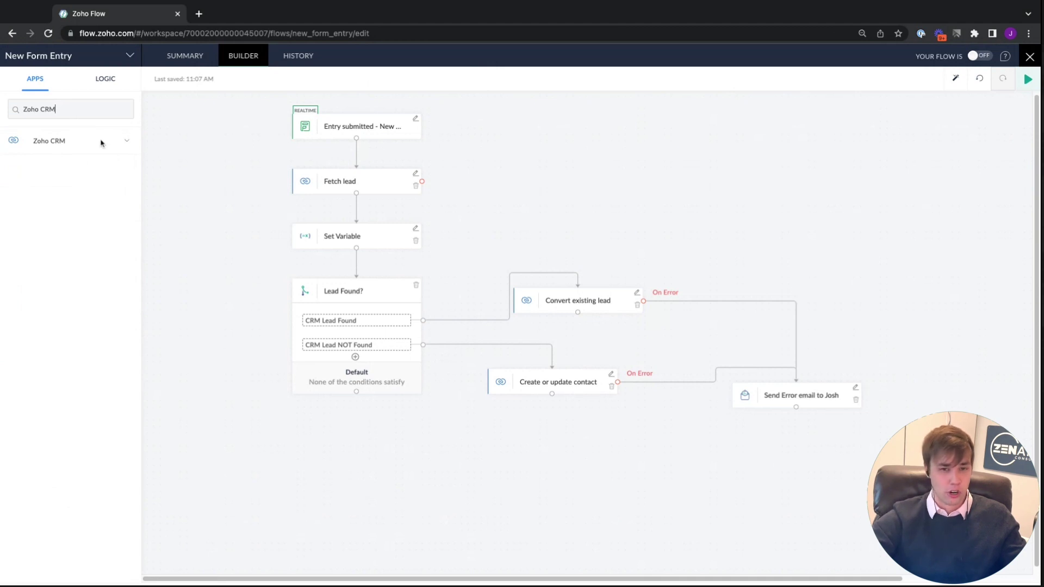
{"action": "left_click", "coordinate": [127, 142]}
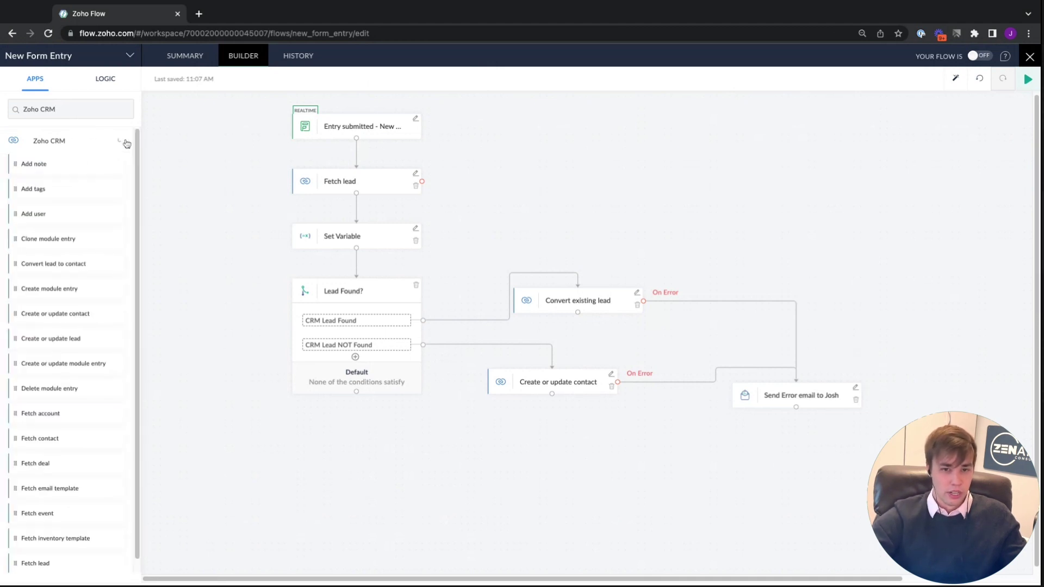
Add Zoho CRM's Create or update module entry action after Create or update contact
{"action": "scroll", "coordinate": [45, 301], "scroll_direction": "down", "scroll_amount": 2}
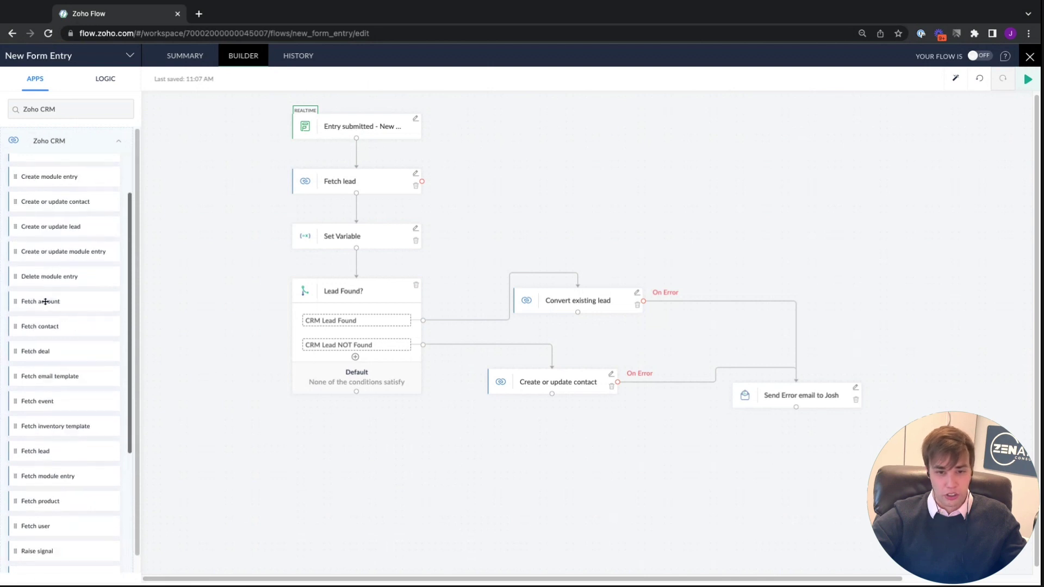
{"action": "scroll", "coordinate": [45, 301], "scroll_direction": "down", "scroll_amount": 3}
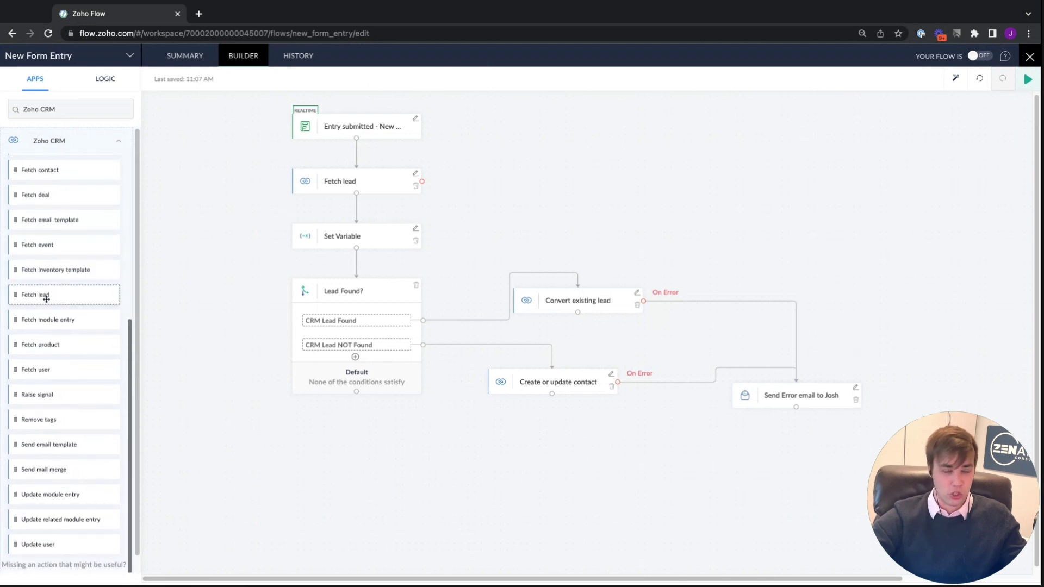
{"action": "scroll", "coordinate": [46, 299], "scroll_direction": "up", "scroll_amount": 1}
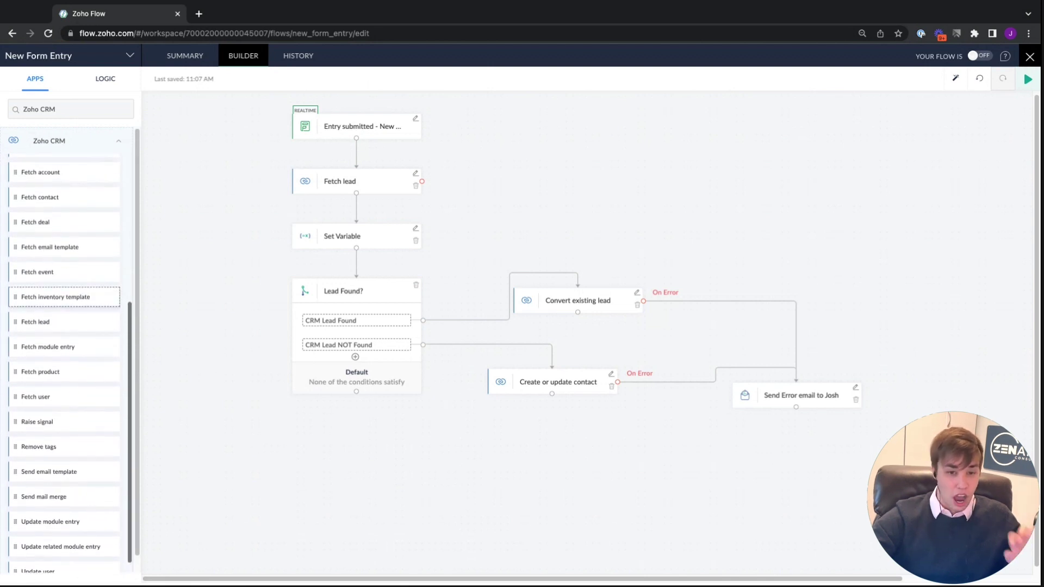
{"action": "scroll", "coordinate": [48, 273], "scroll_direction": "up", "scroll_amount": 3}
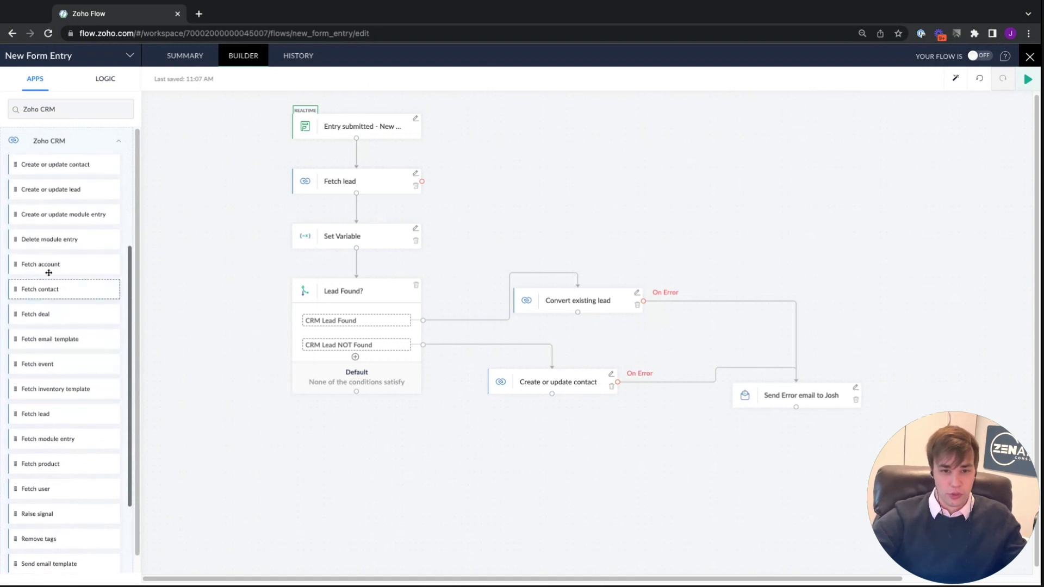
{"action": "left_click_drag", "start_coordinate": [51, 216], "coordinate": [525, 439]}
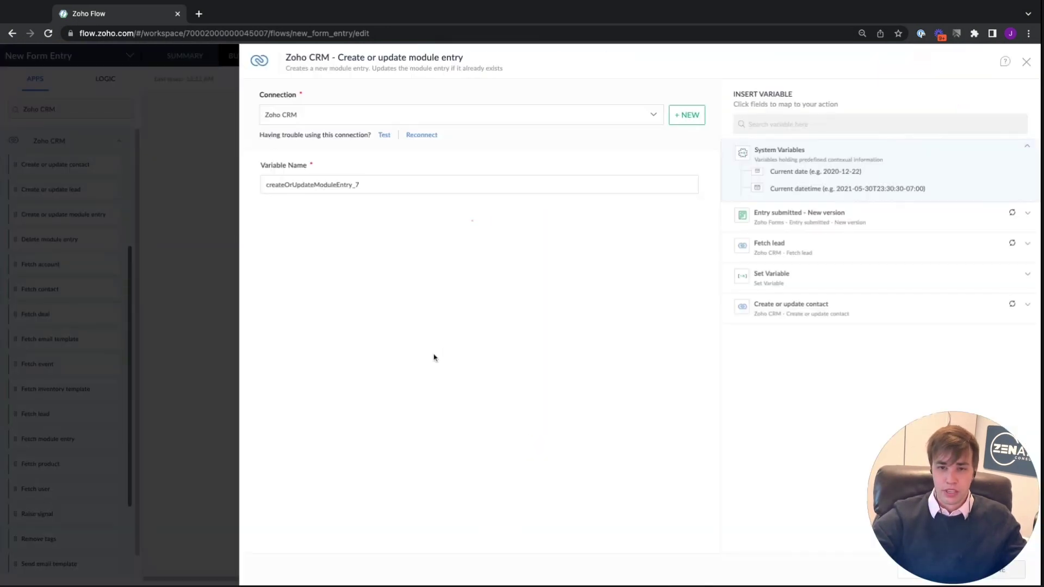
Set the new action's Module to Contacts and Layout to Standard
{"action": "left_click", "coordinate": [466, 233]}
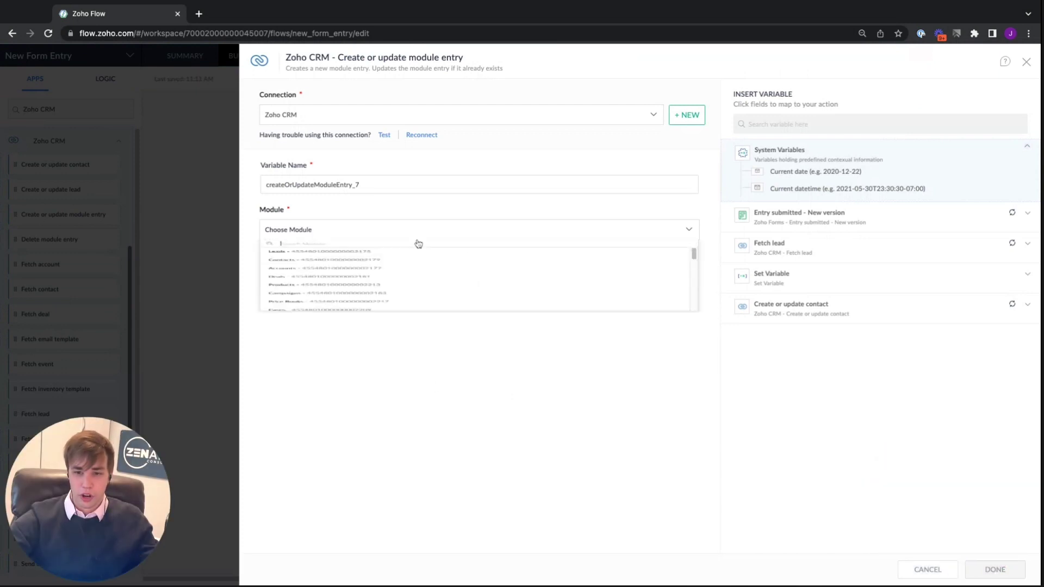
{"action": "left_click", "coordinate": [302, 287]}
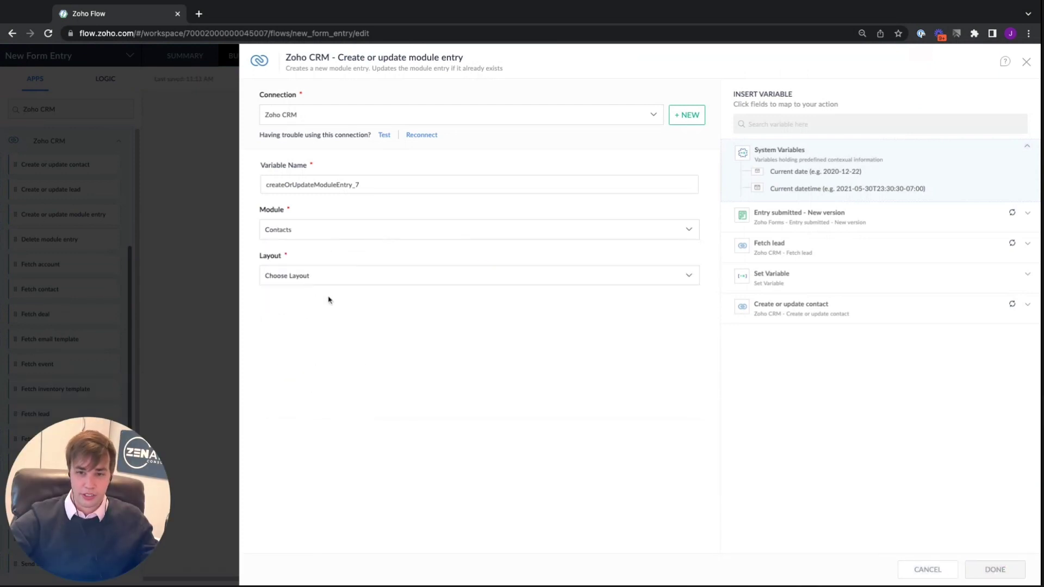
{"action": "left_click", "coordinate": [332, 280]}
{"action": "left_click", "coordinate": [300, 299]}
{"action": "scroll", "coordinate": [302, 302], "scroll_direction": "down", "scroll_amount": 20}
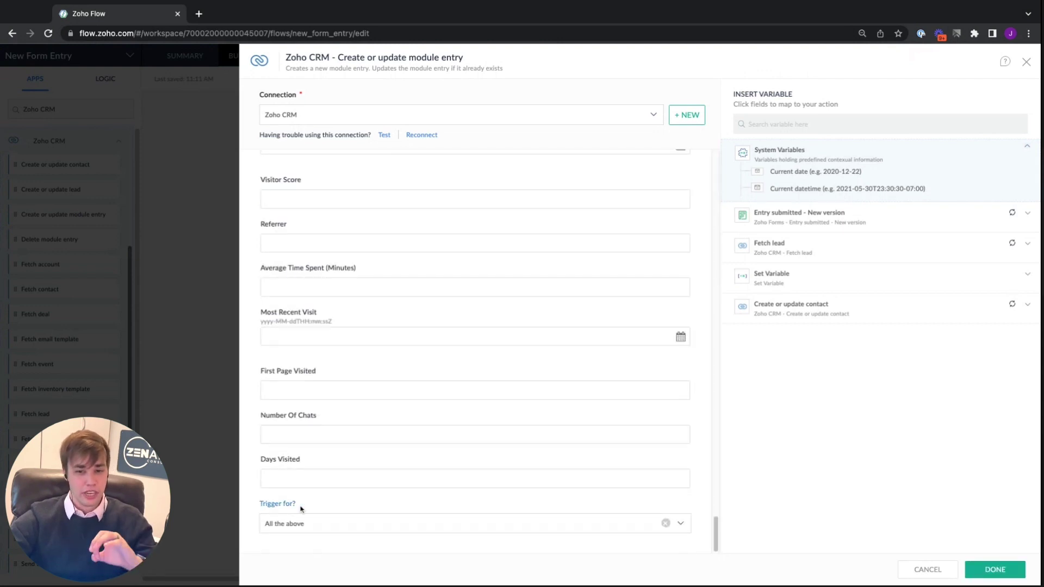
{"action": "left_click", "coordinate": [303, 524]}
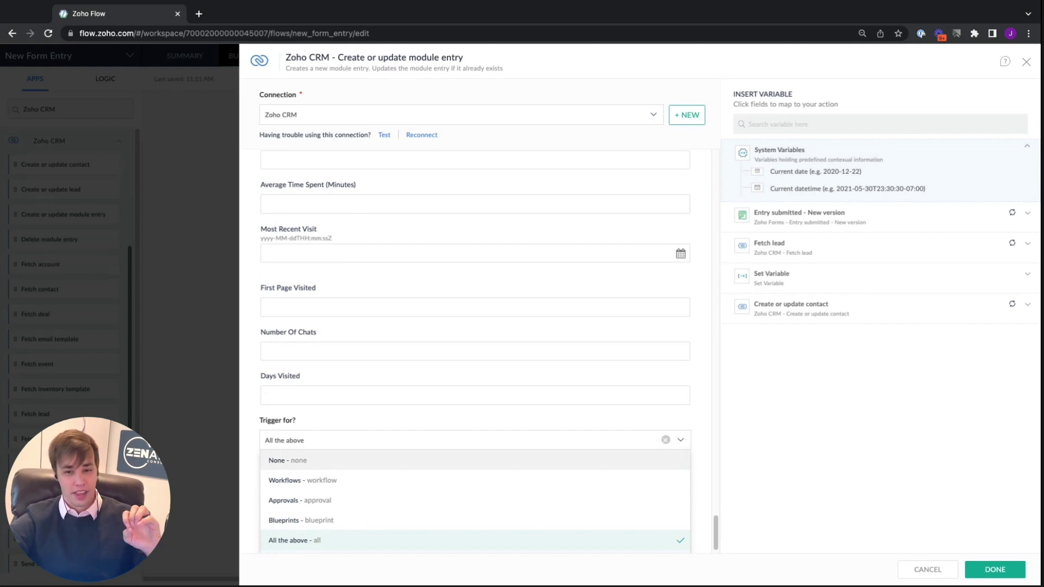
{"action": "left_click", "coordinate": [256, 413]}
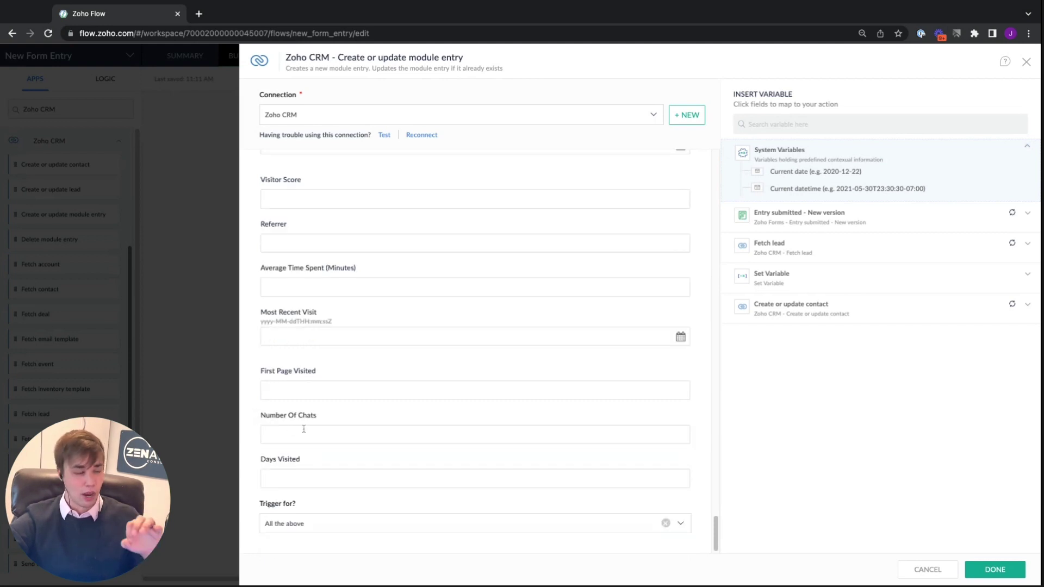
{"action": "left_click", "coordinate": [297, 525]}
{"action": "left_click", "coordinate": [303, 539]}
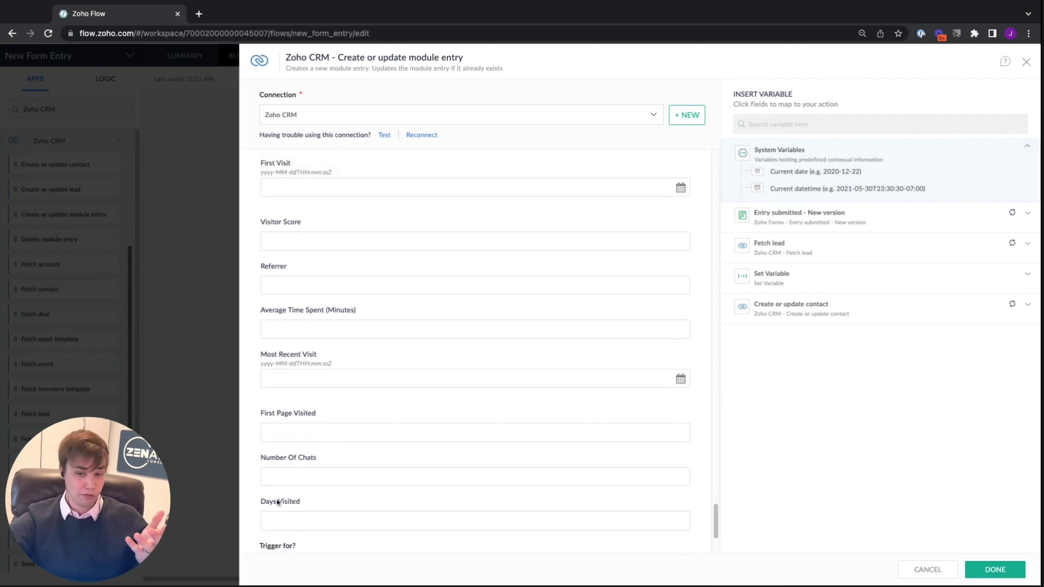
{"action": "left_click", "coordinate": [250, 413]}
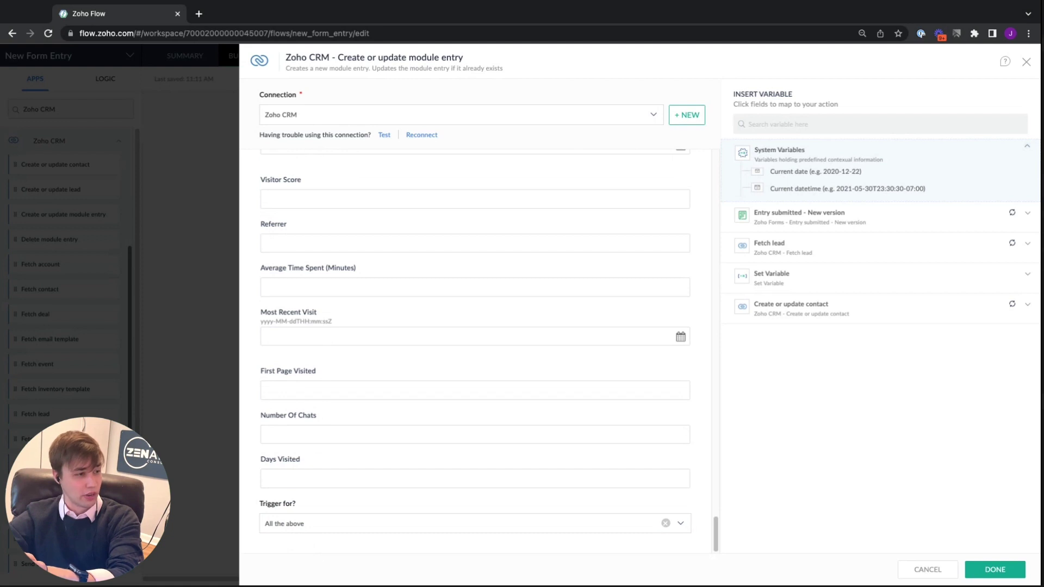
Change Trigger for? from All the above to None
{"action": "left_click", "coordinate": [288, 541]}
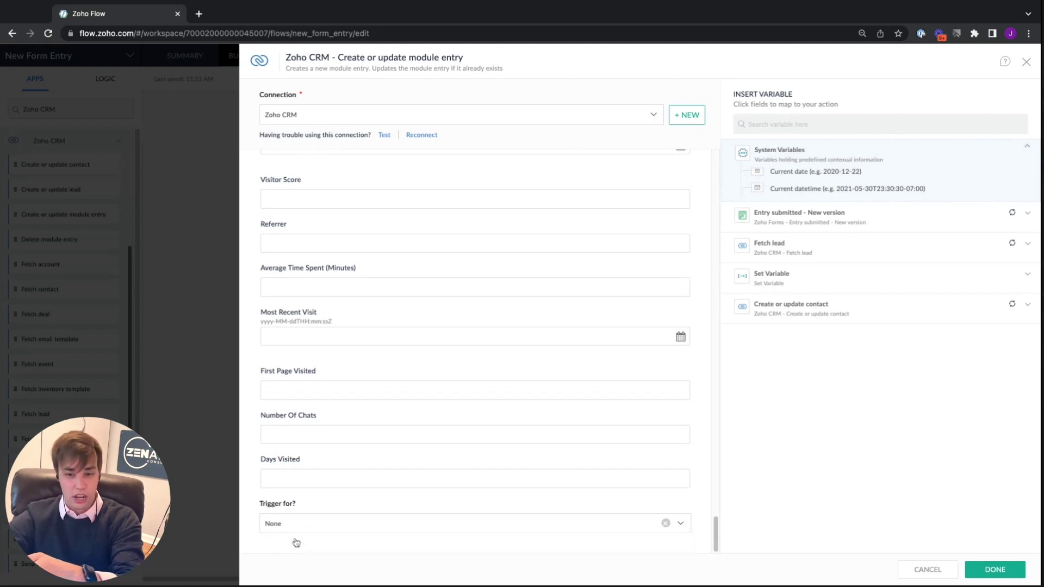